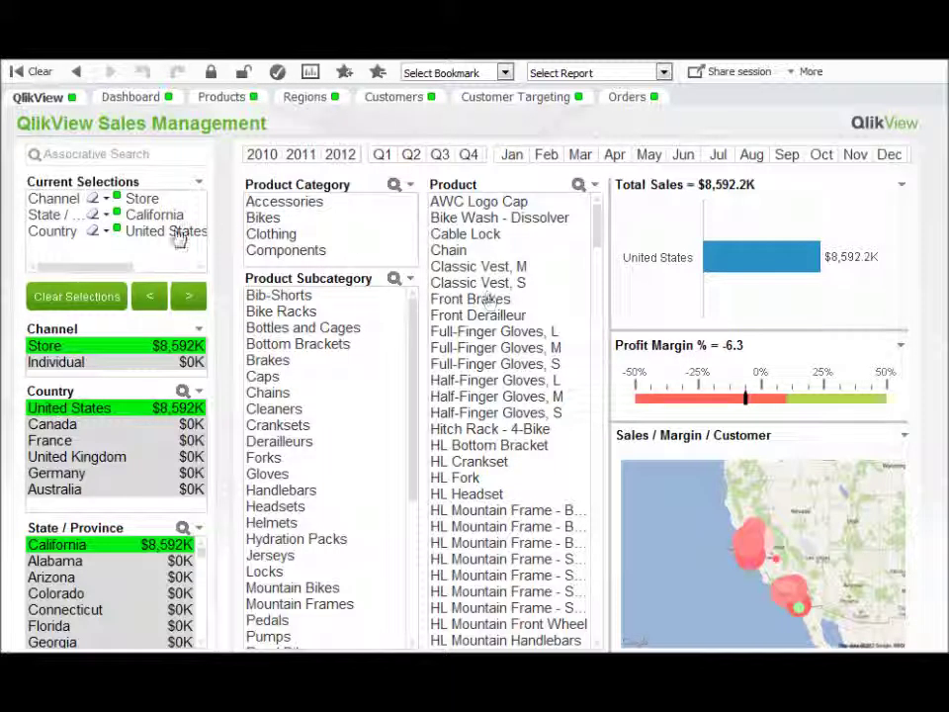
Step: Select the Accessories, Bikes and Clothing product categories together and clear all selections in the document
left_click(311, 209)
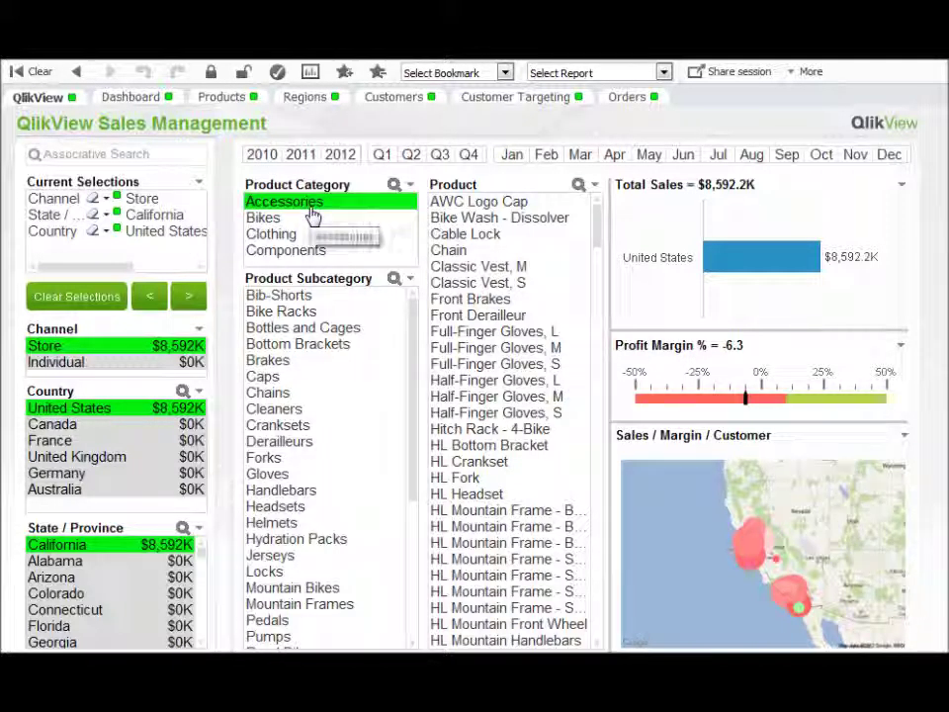
left_click(292, 220, "ctrl")
left_click(288, 239, "ctrl")
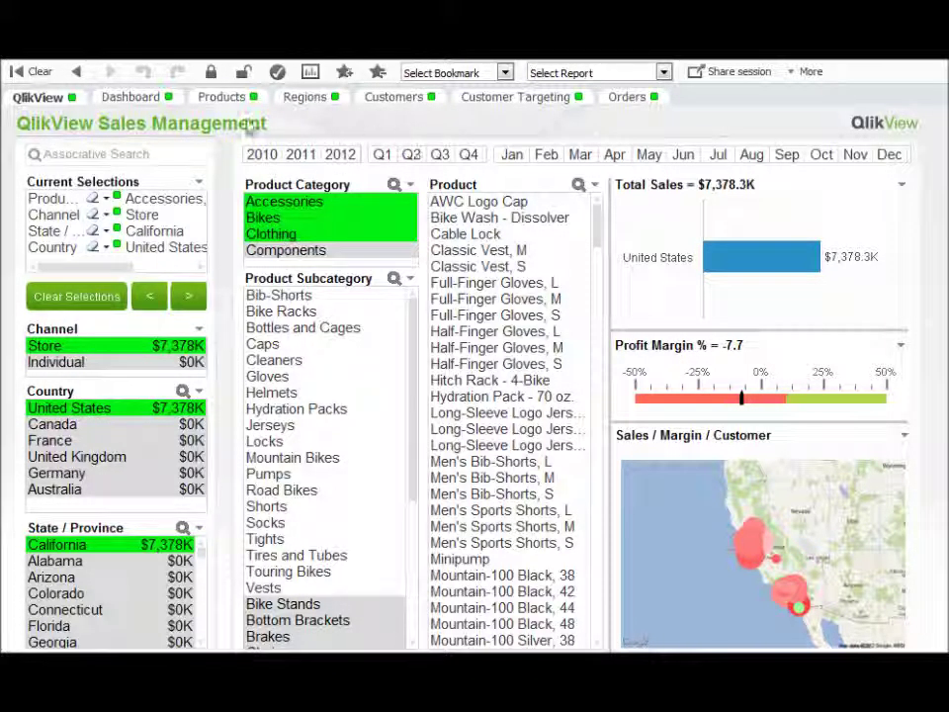
left_click(40, 74)
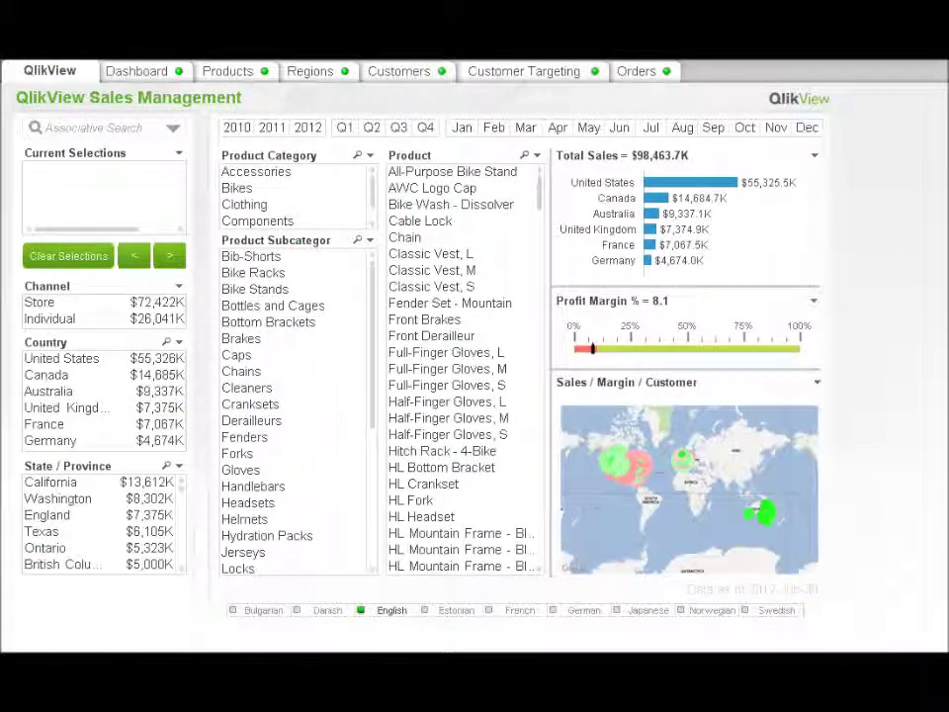
Step: Search the Country list for "Unite", select the matching countries, and clear all selections
type("Uni")
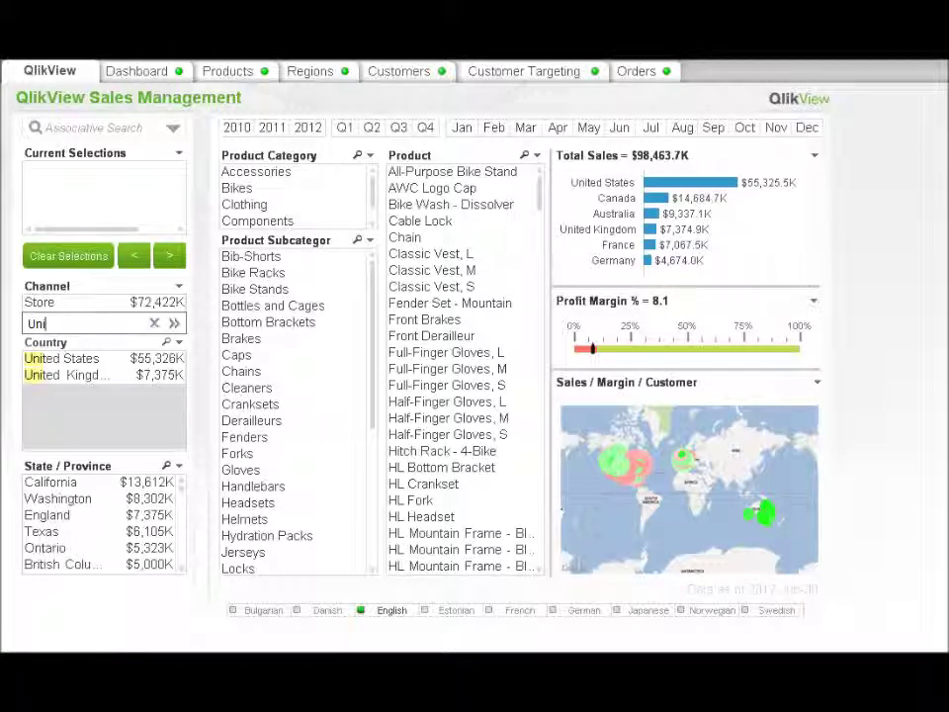
type("te")
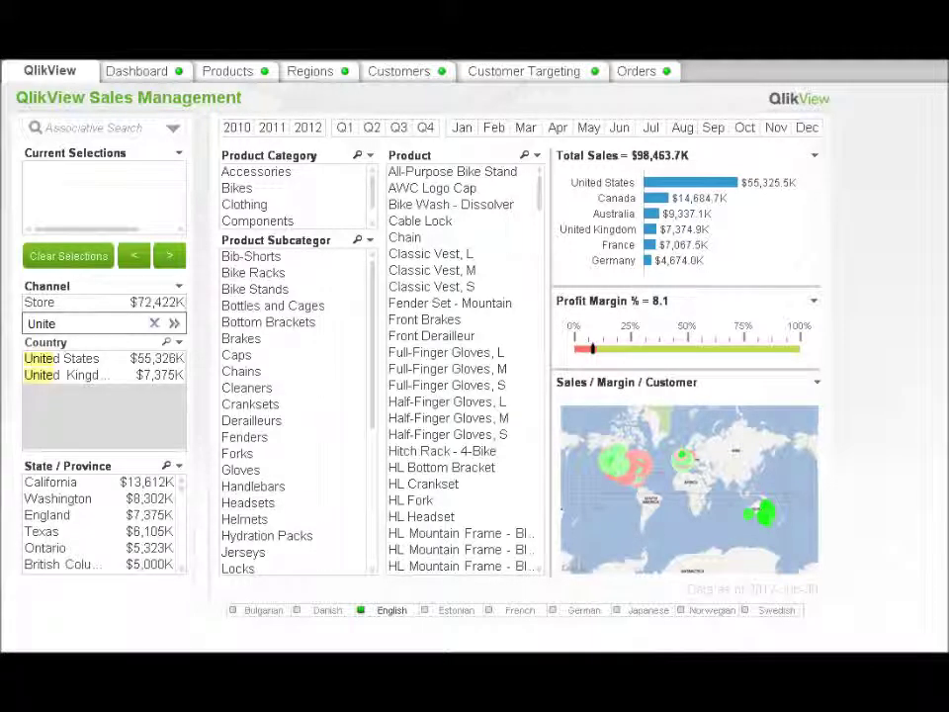
key("Return")
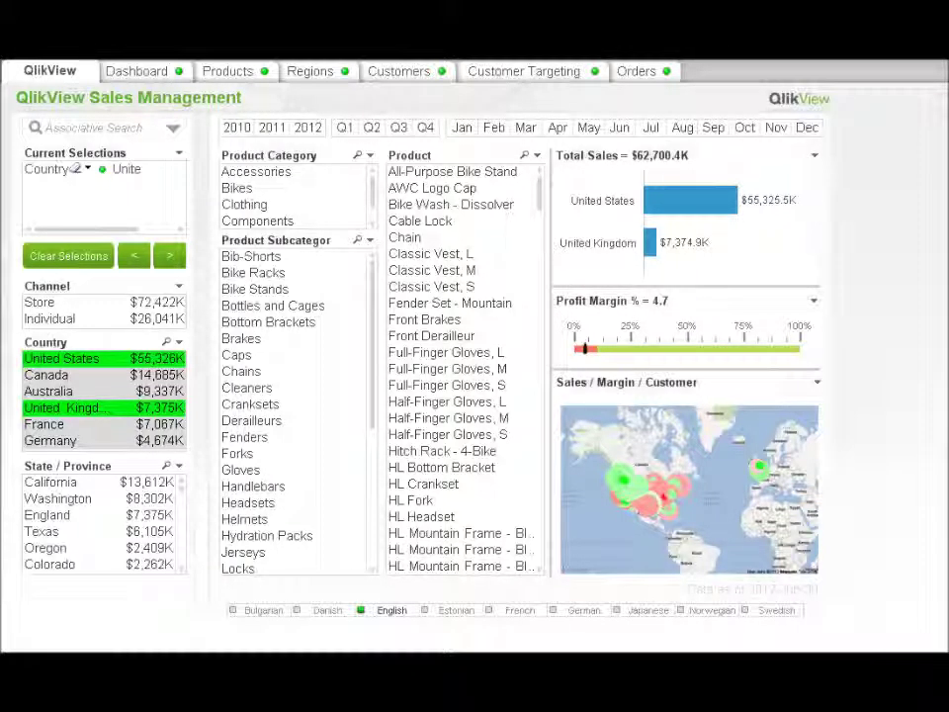
key("ctrl+shift+d")
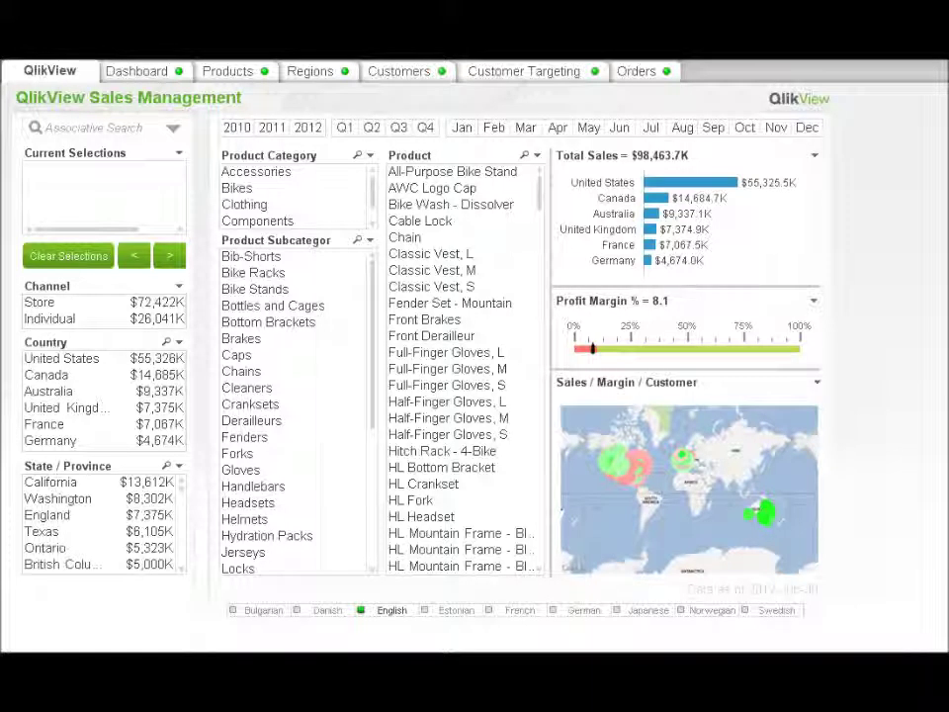
Step: Search the Country list for "United", select the matching countries, and clear only the Country selection
left_click(166, 341)
type("United")
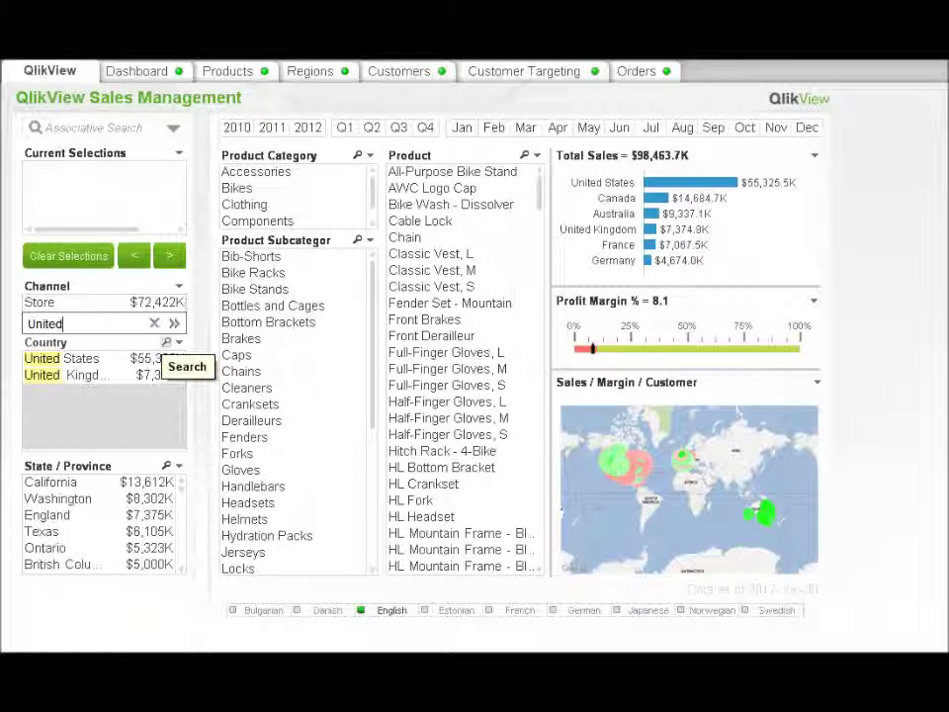
key("Return")
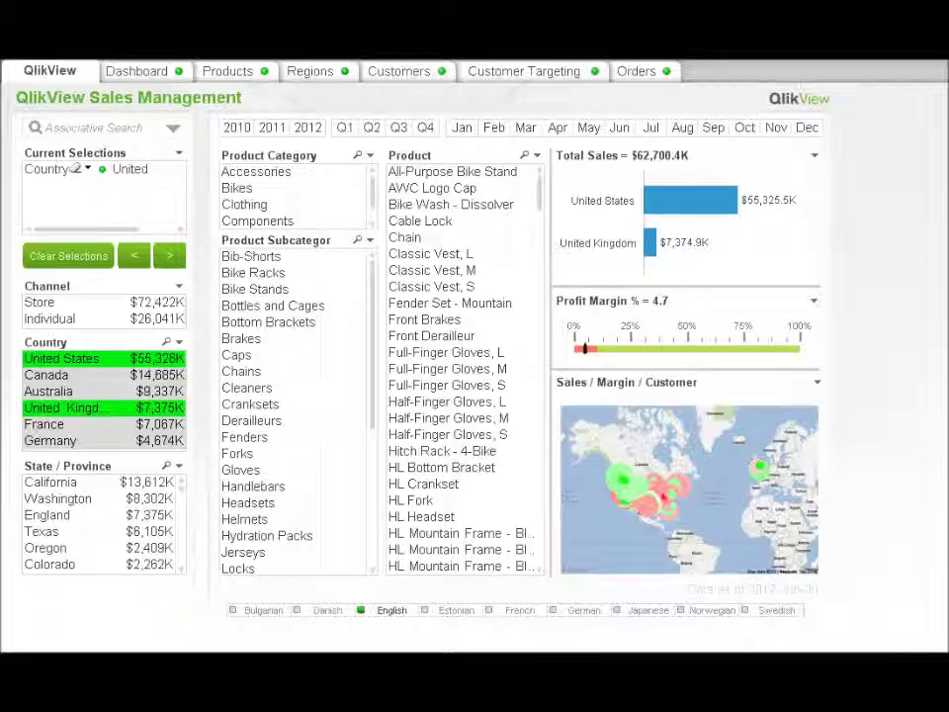
left_click(75, 169)
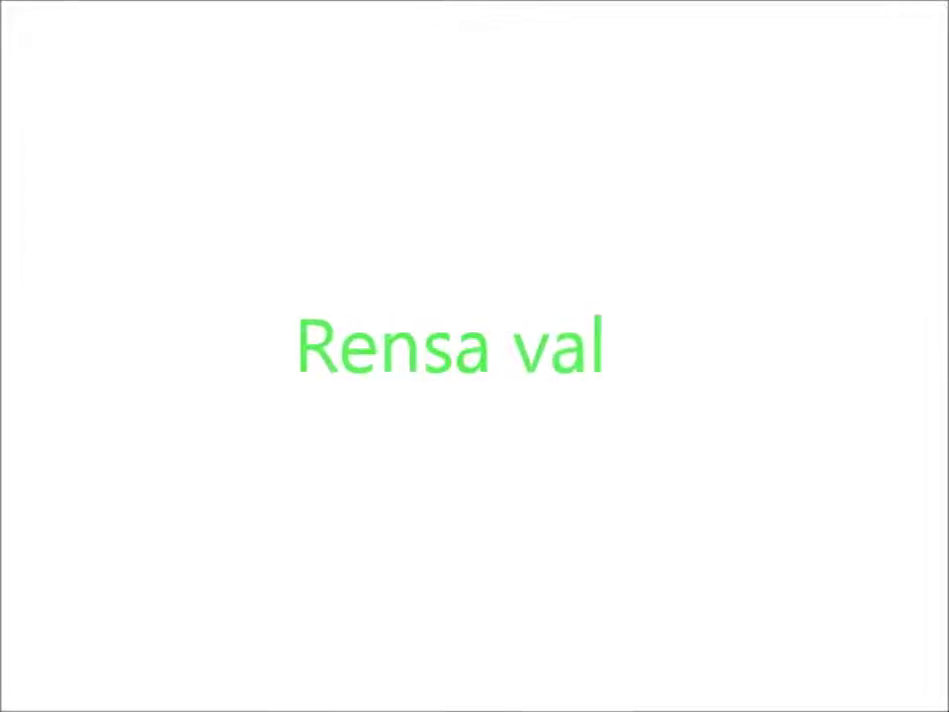
Step: Select the Store channel, United States, California and the Accessories category, and clear all selections at once
left_click(78, 349)
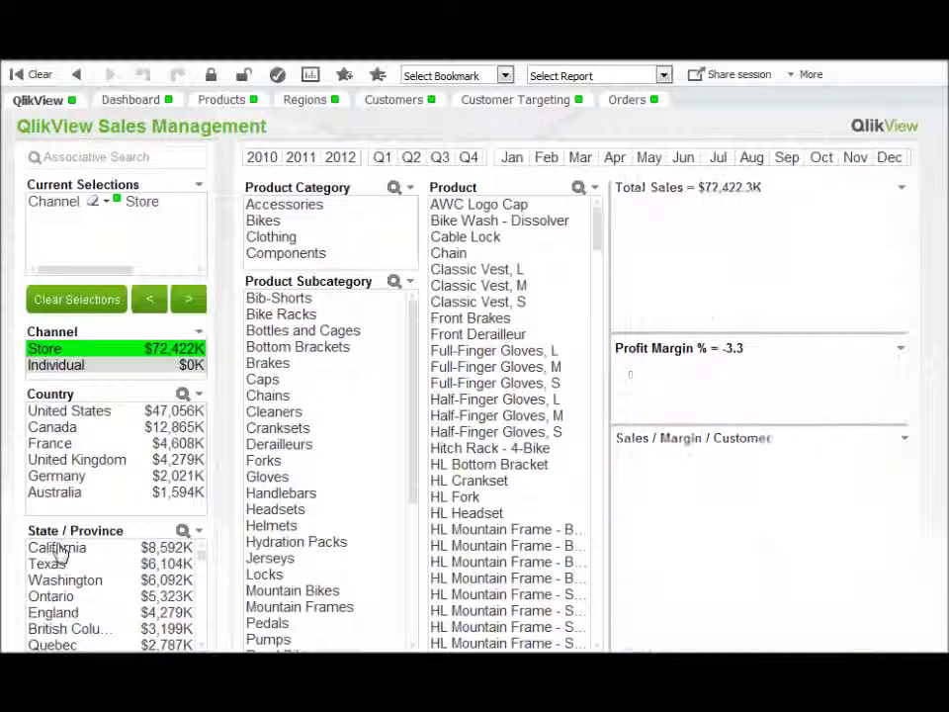
left_click(53, 410)
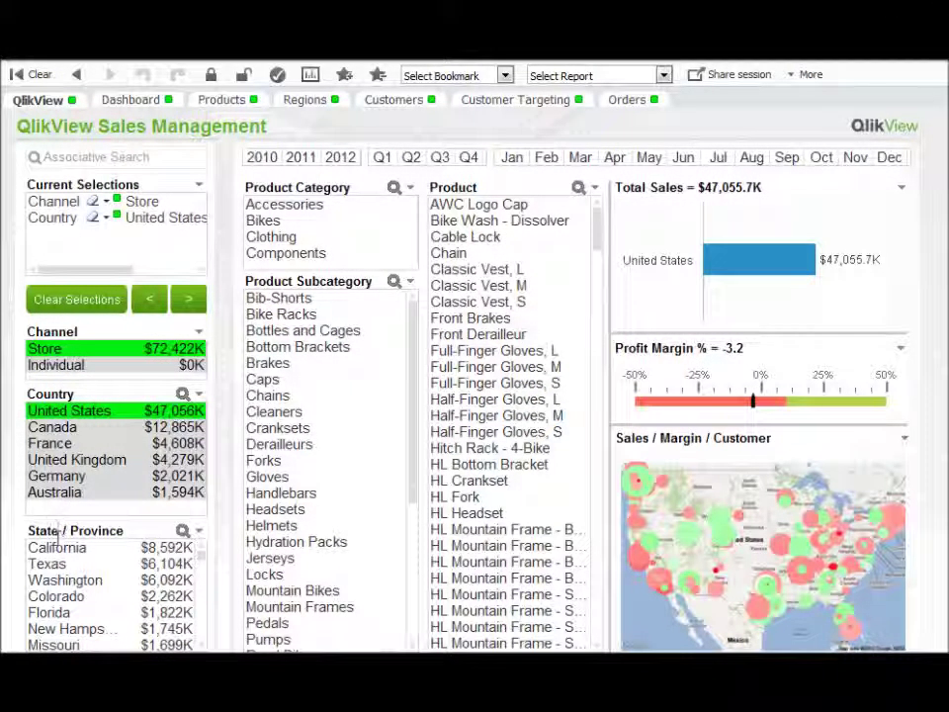
left_click(62, 549)
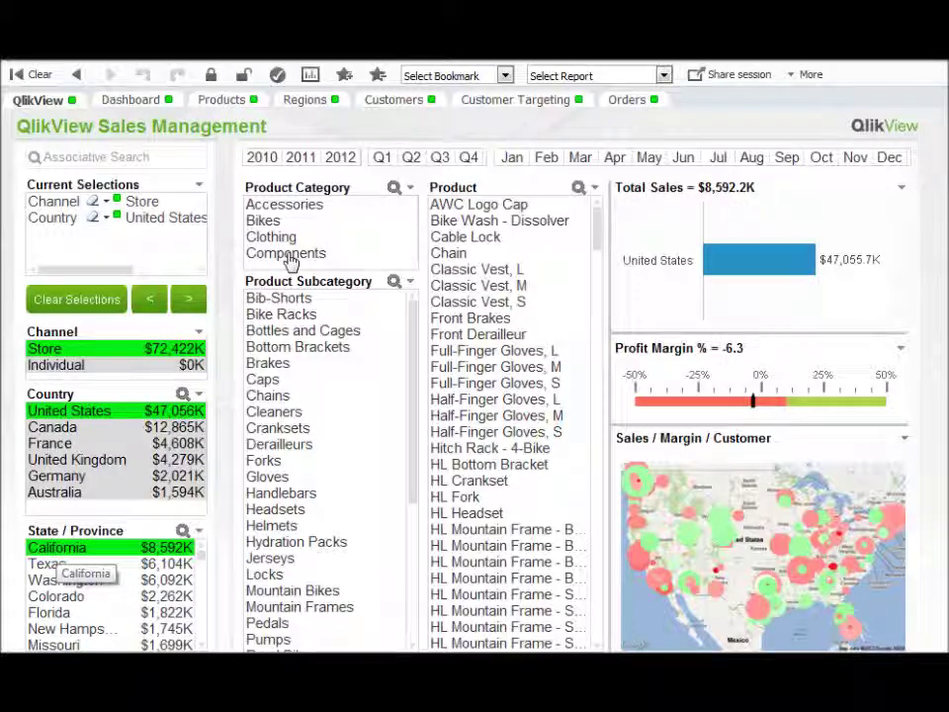
left_click(282, 206)
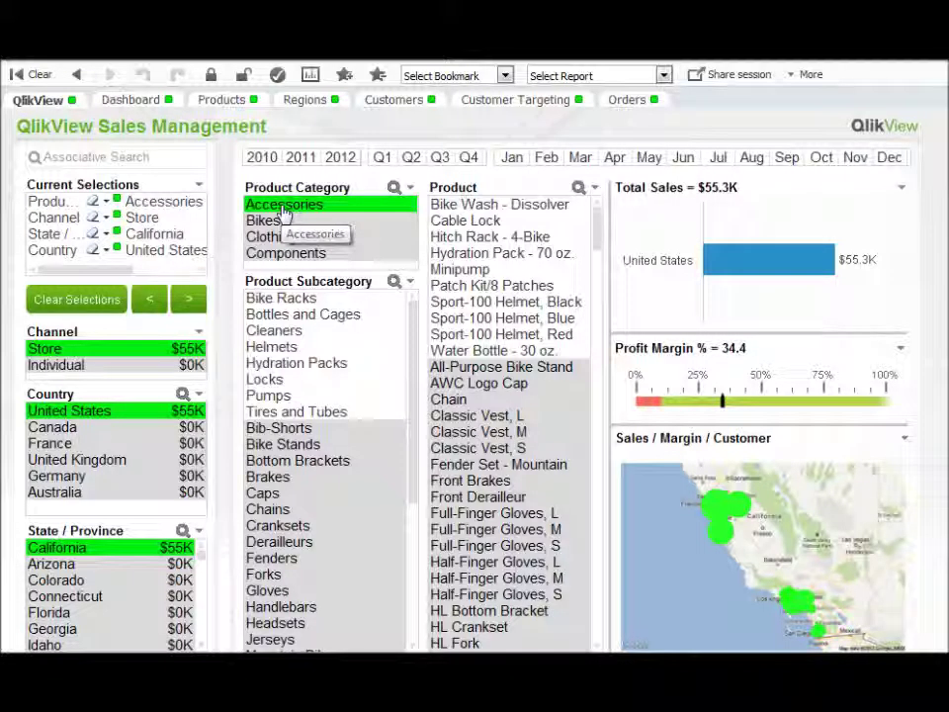
left_click(44, 78)
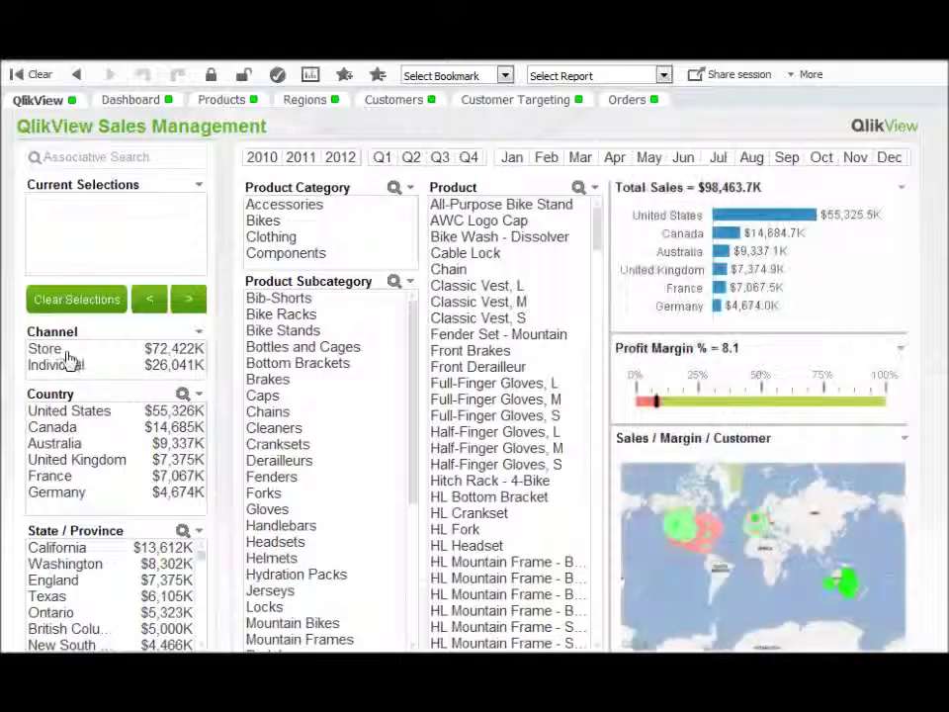
Step: Filter the sales data by channel Store, country United States, state California and product category Accessories
left_click(64, 351)
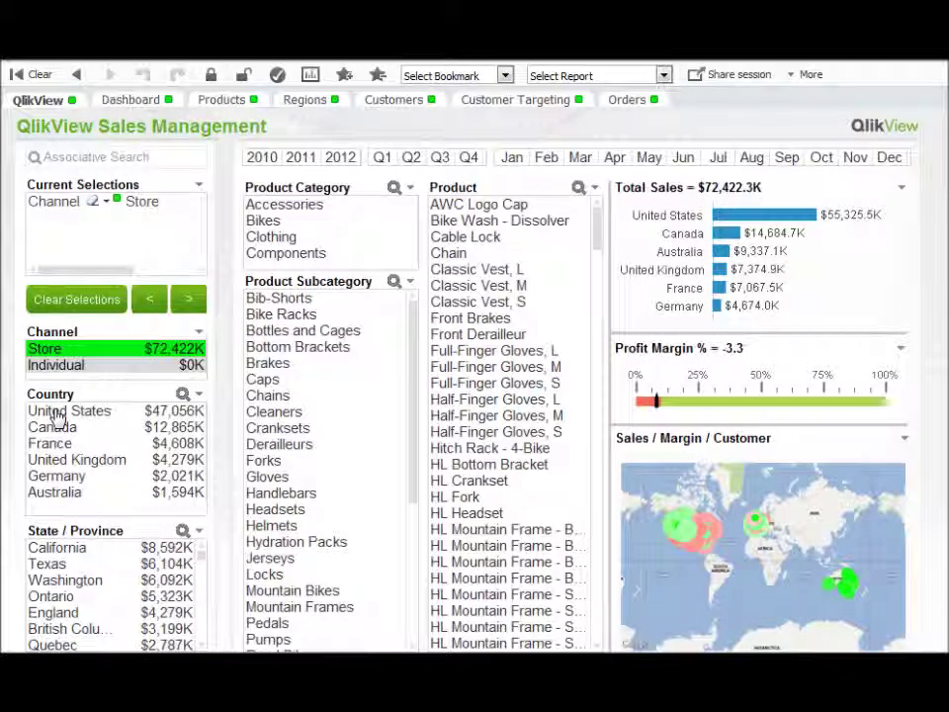
left_click(58, 412)
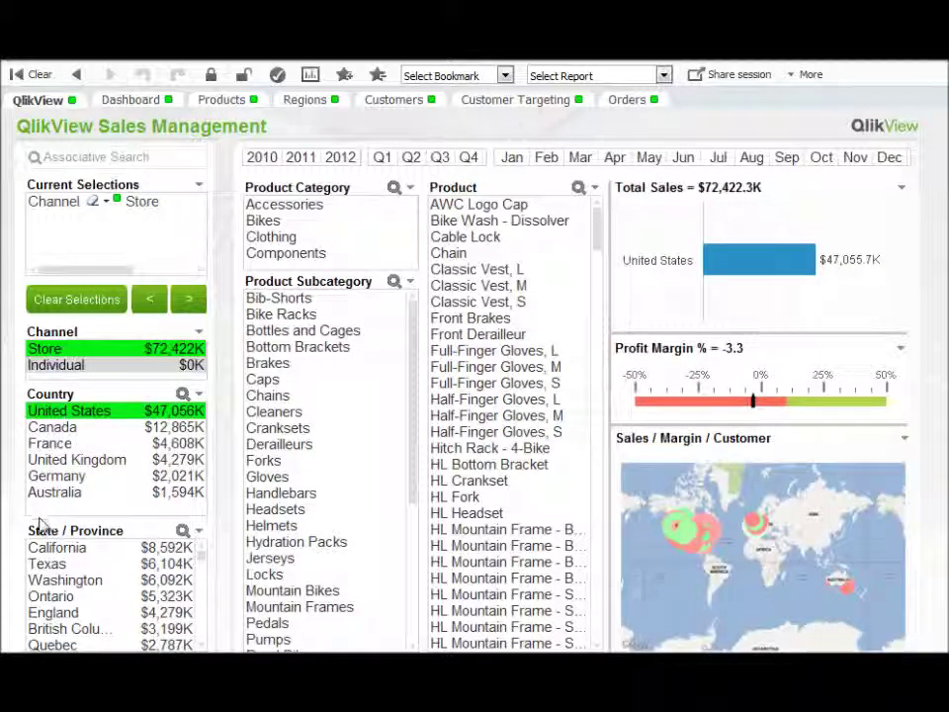
left_click(45, 548)
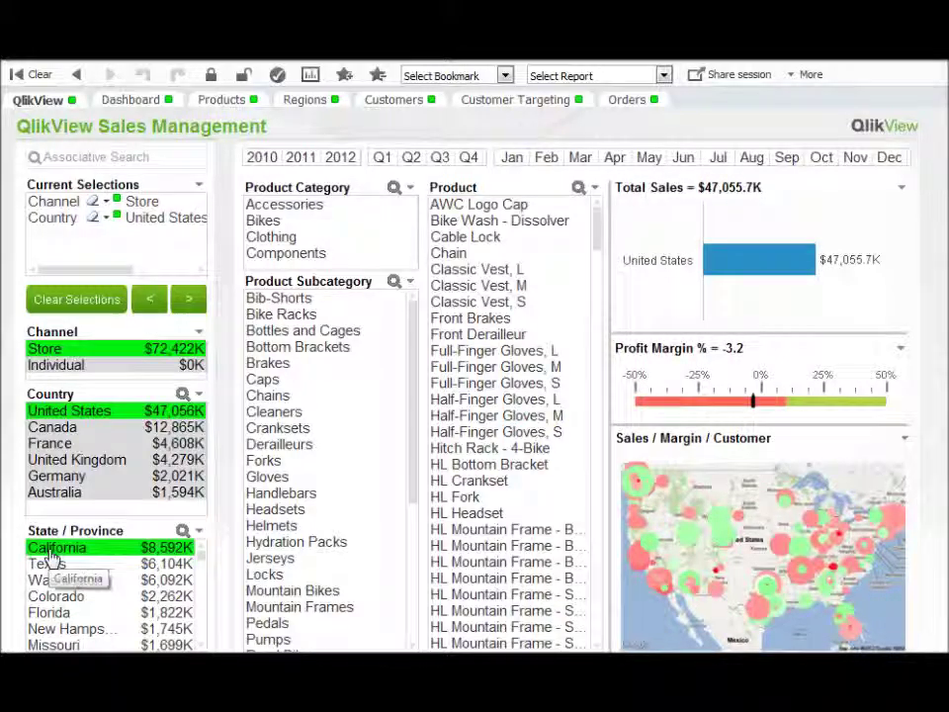
left_click(285, 204)
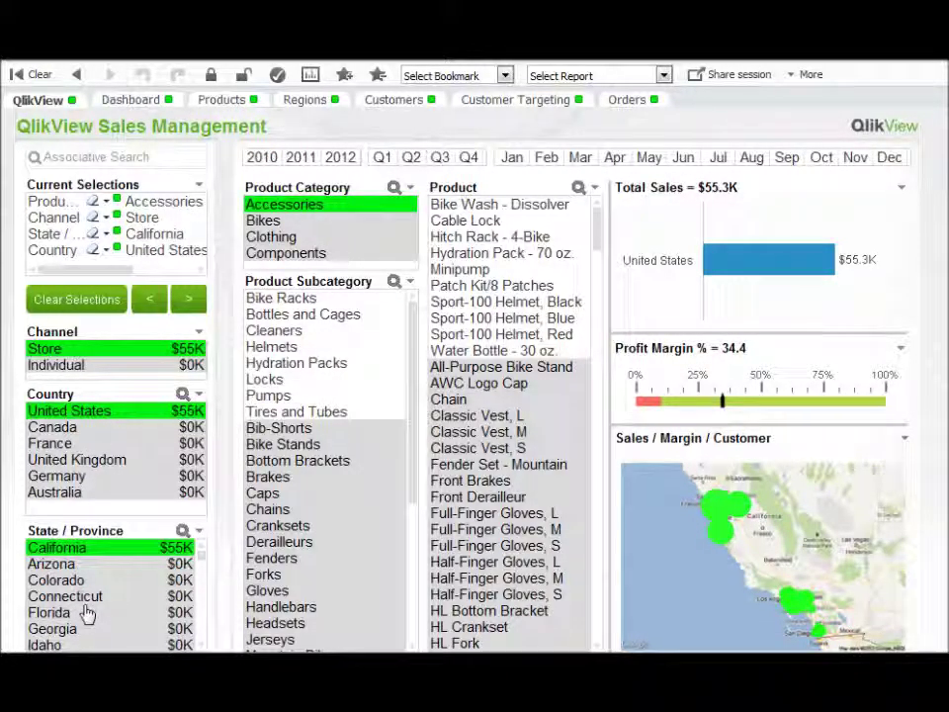
Step: Clear the selections in every field other than State / Province, keeping California selected
right_click(87, 612)
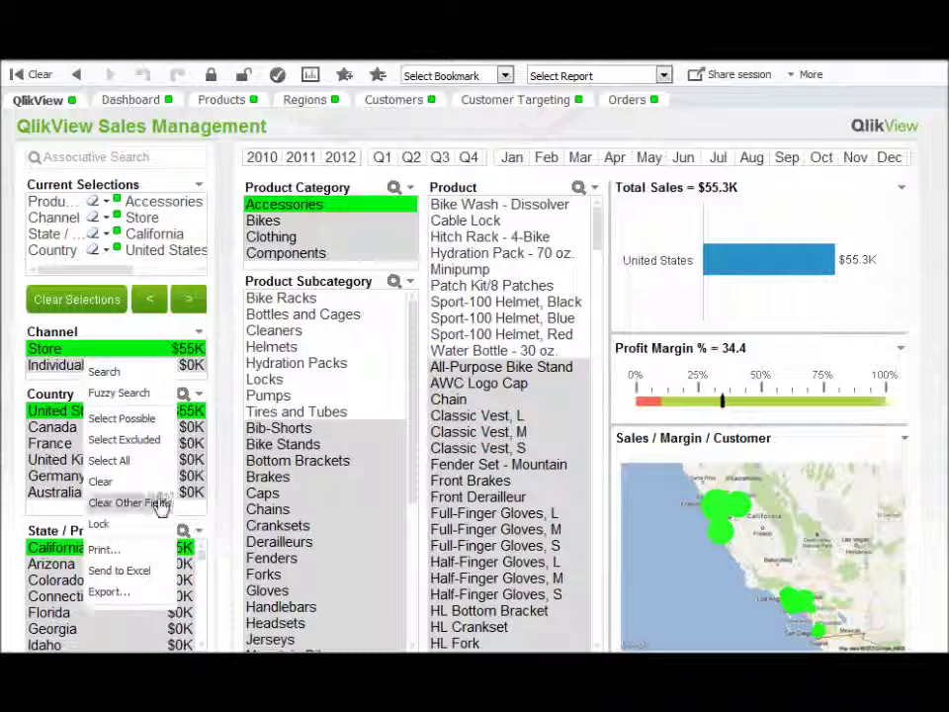
key("Escape")
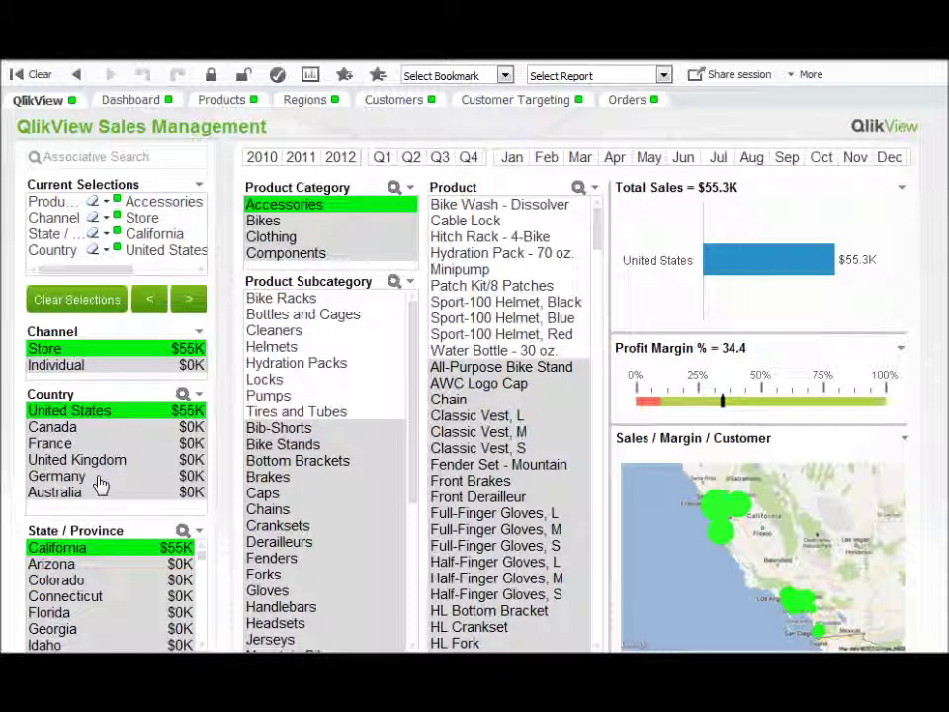
left_click(79, 552)
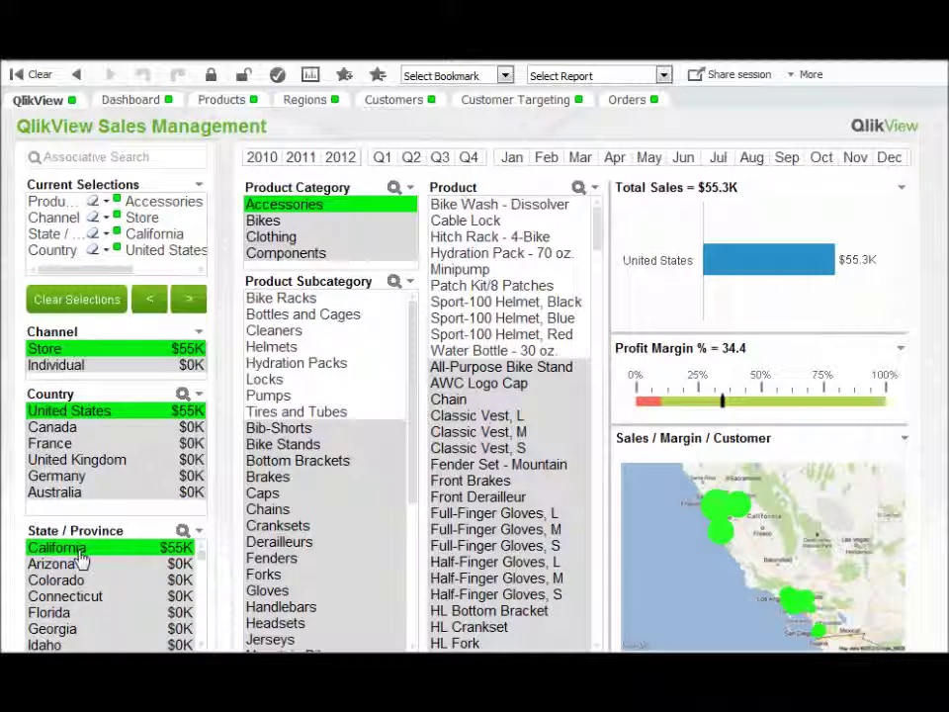
right_click(80, 556)
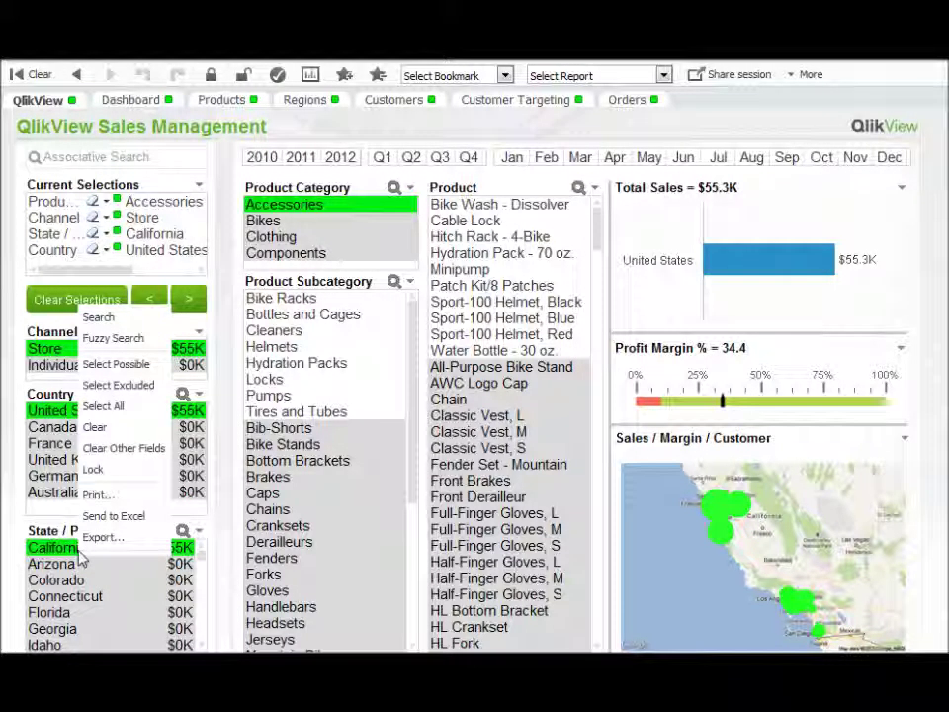
left_click(114, 450)
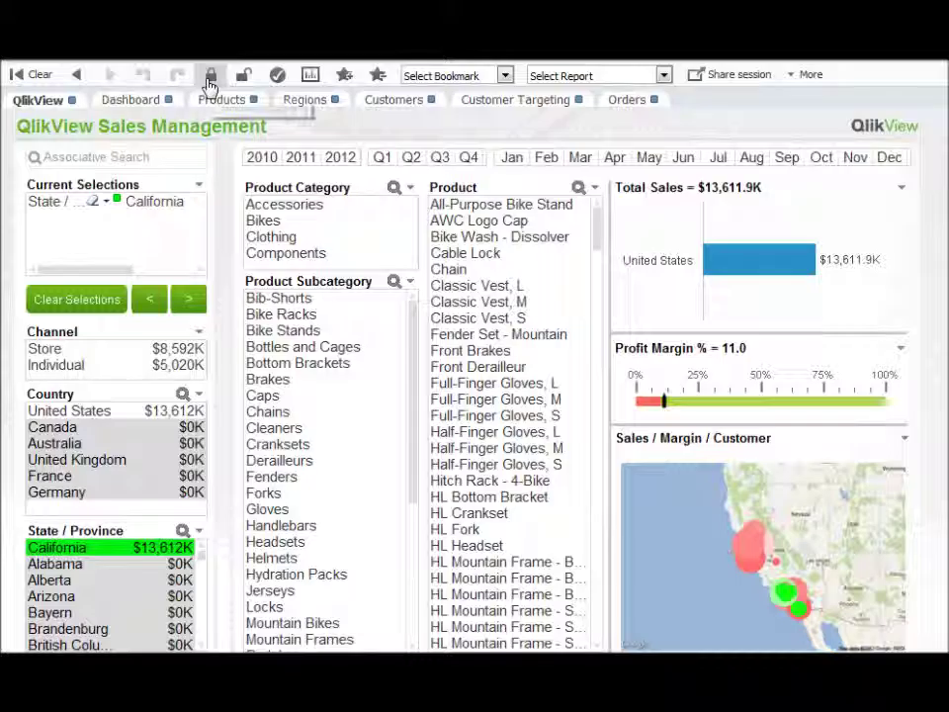
Step: Lock and unlock all selections at once, and do the same for the State / Province field alone
left_click(209, 79)
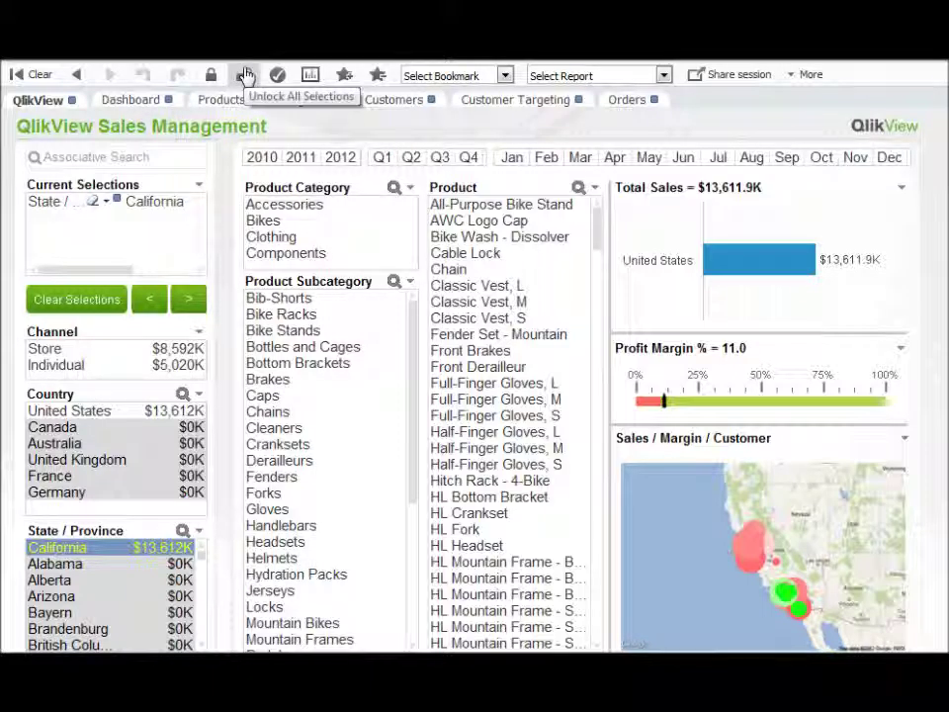
left_click(246, 76)
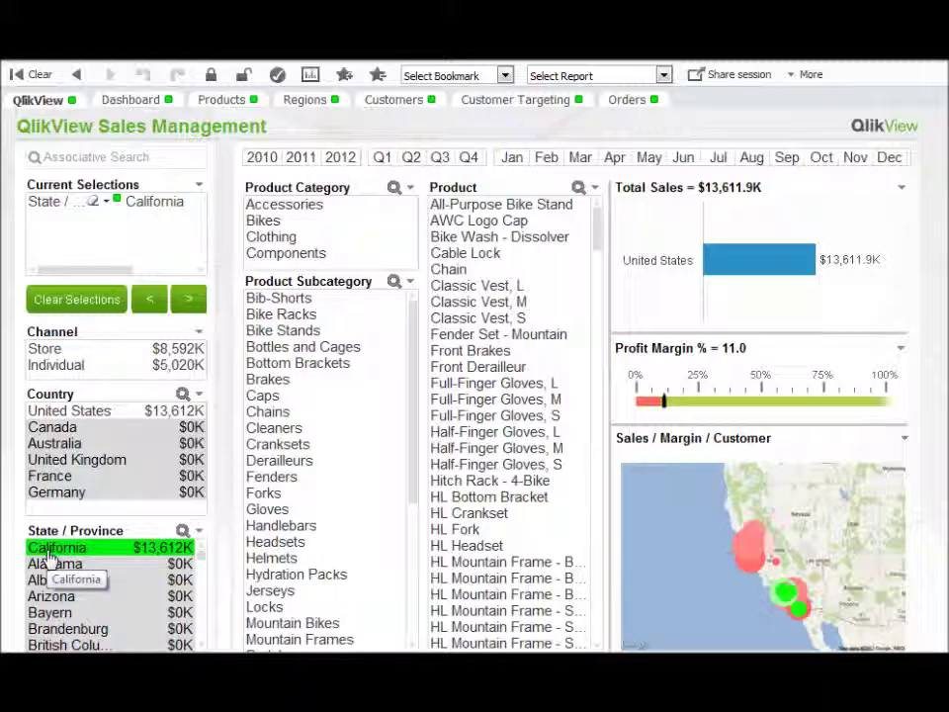
right_click(48, 558)
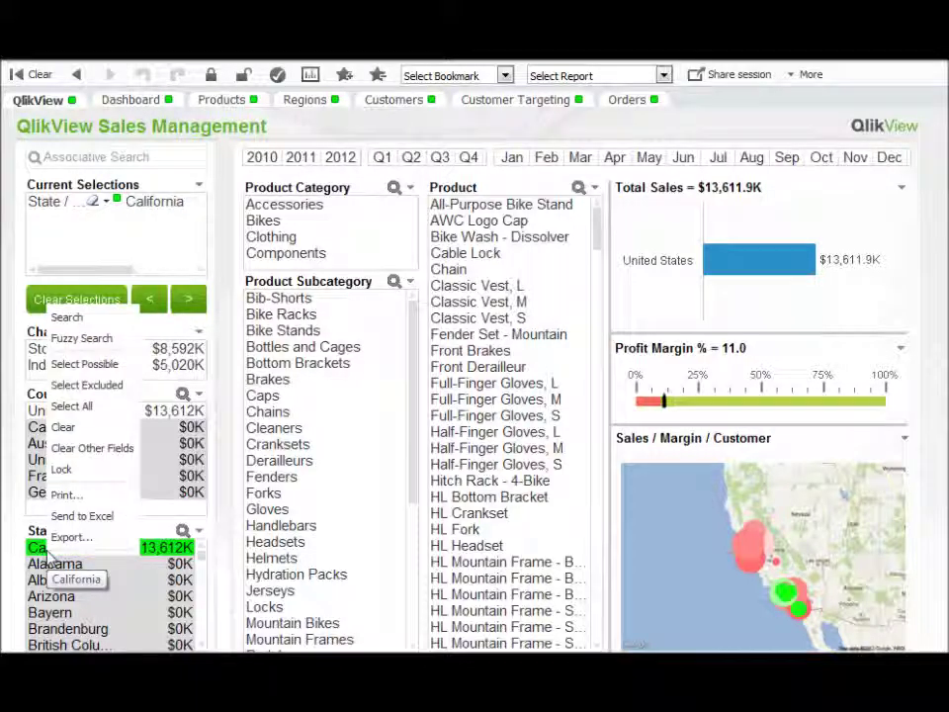
left_click(88, 481)
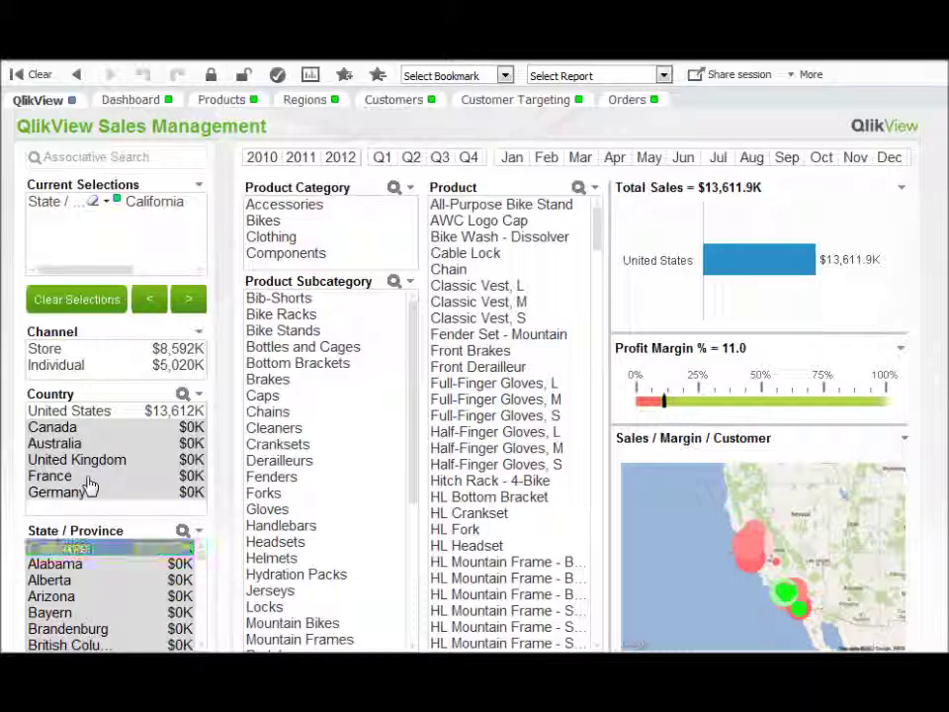
right_click(55, 546)
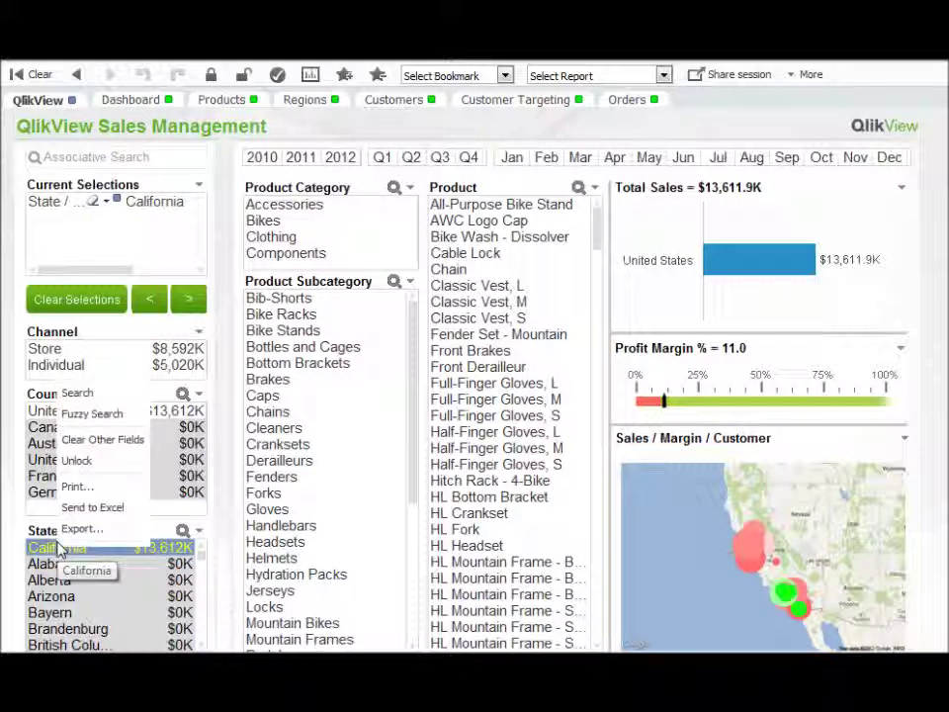
left_click(94, 457)
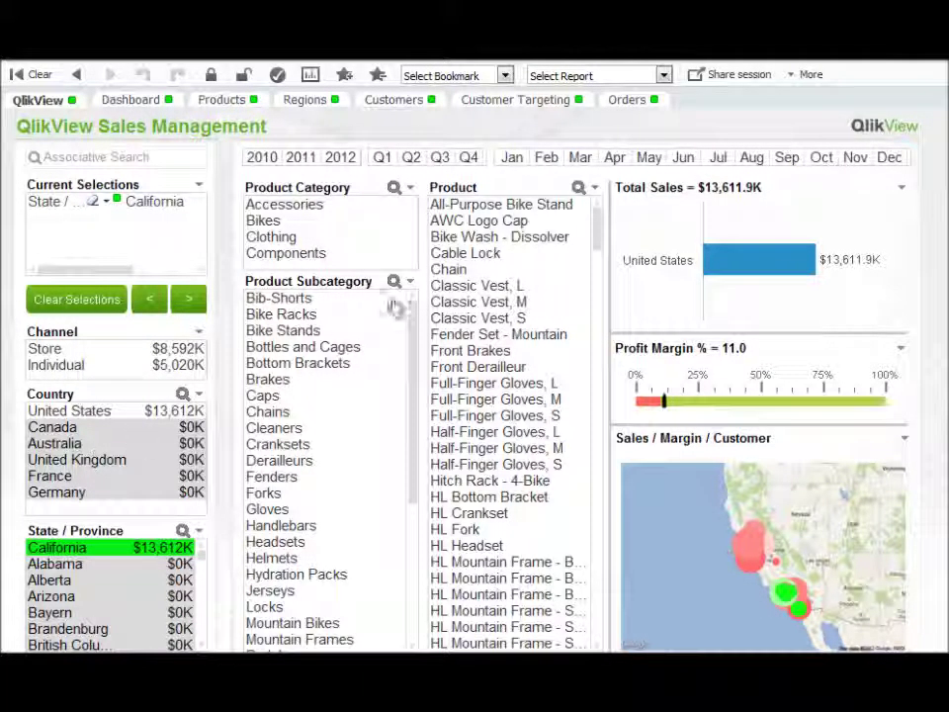
Step: Add the Accessories product category to the California selection and lock all selections
left_click(297, 207)
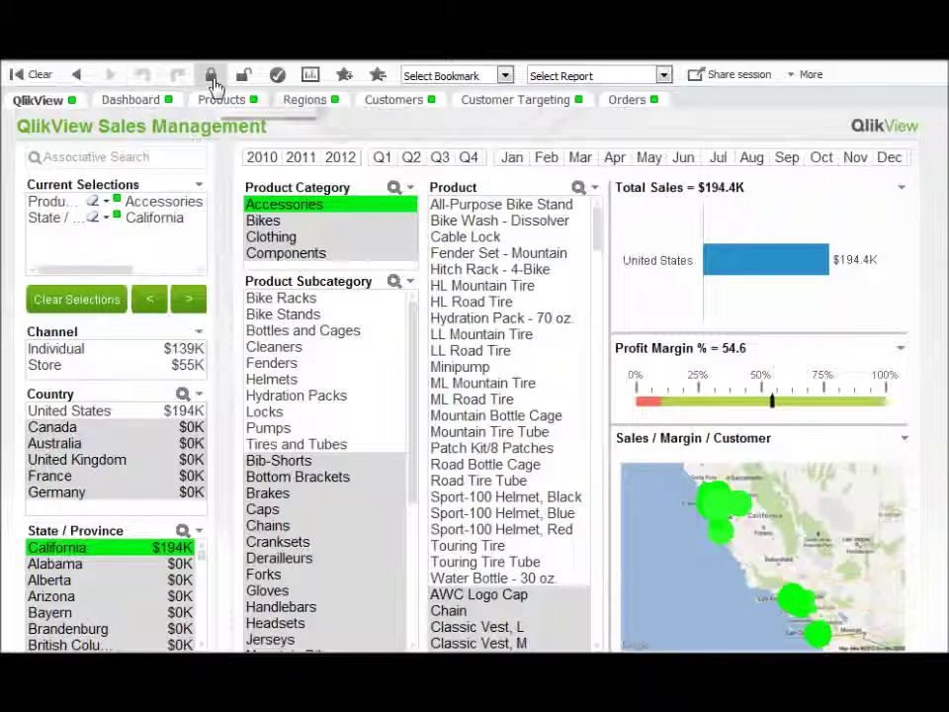
left_click(212, 76)
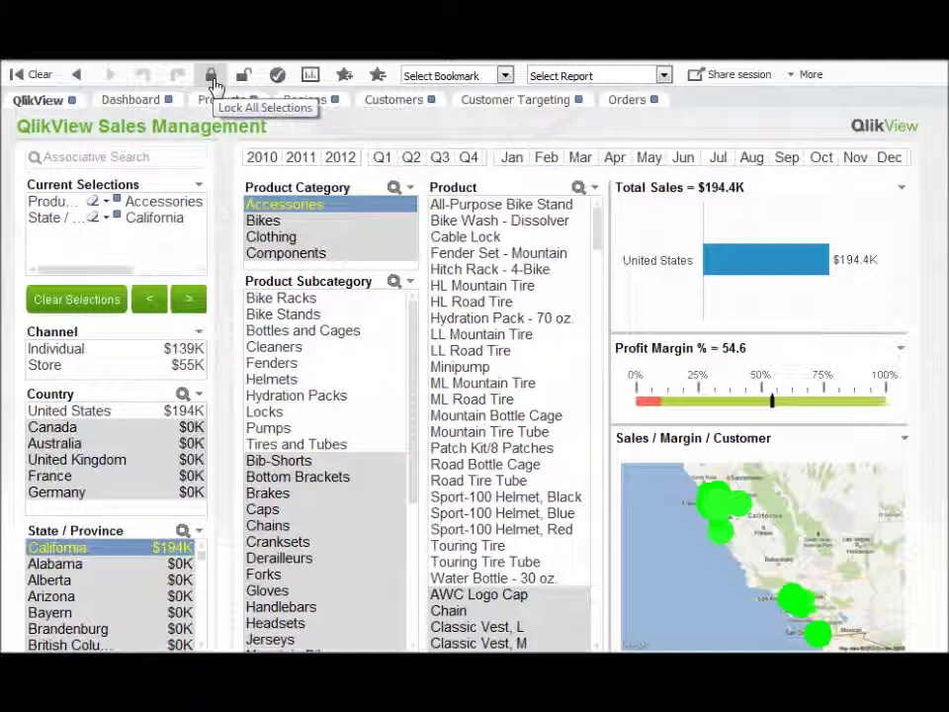
Step: Select the Bottles and Cages subcategory and clear it with the other fields locked, and unlock all selections
left_click(286, 335)
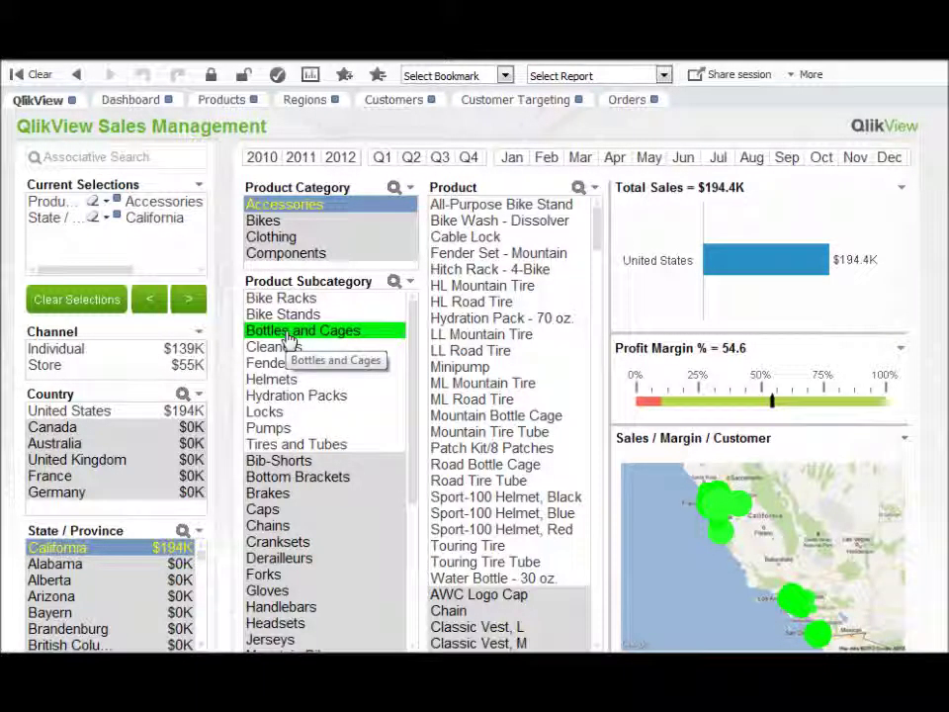
left_click(35, 76)
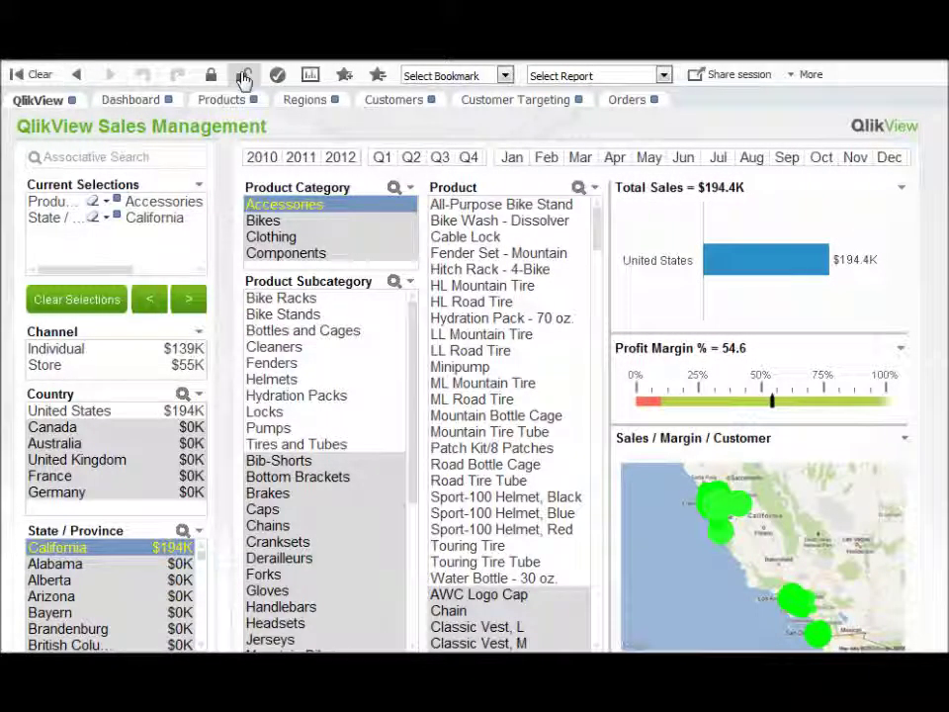
left_click(244, 77)
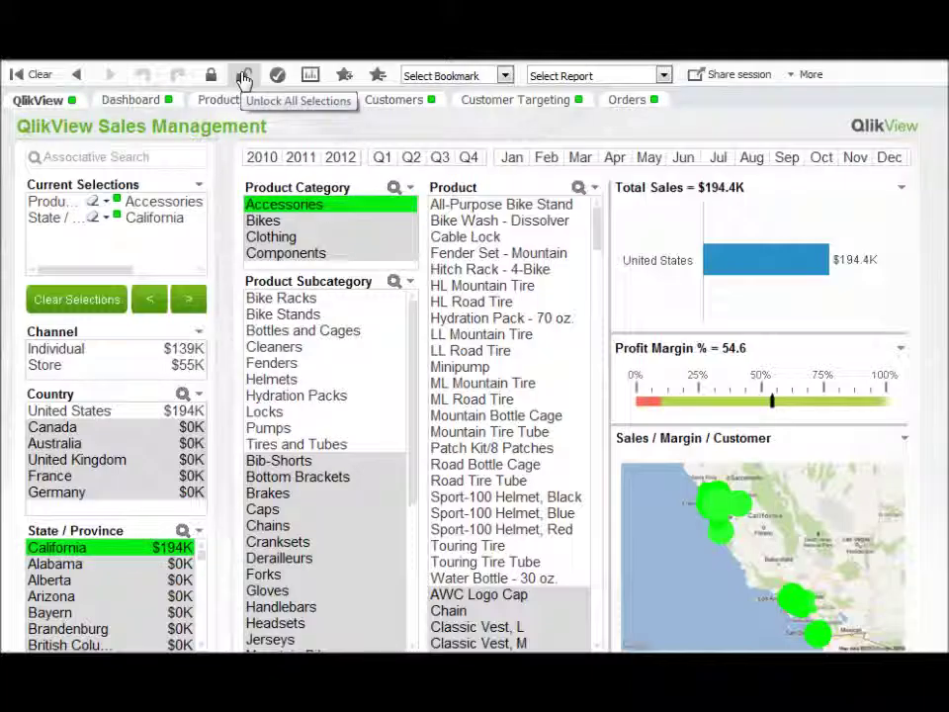
Step: Clear all selections and select the Store channel, the United States, California and the Accessories product category
left_click(41, 79)
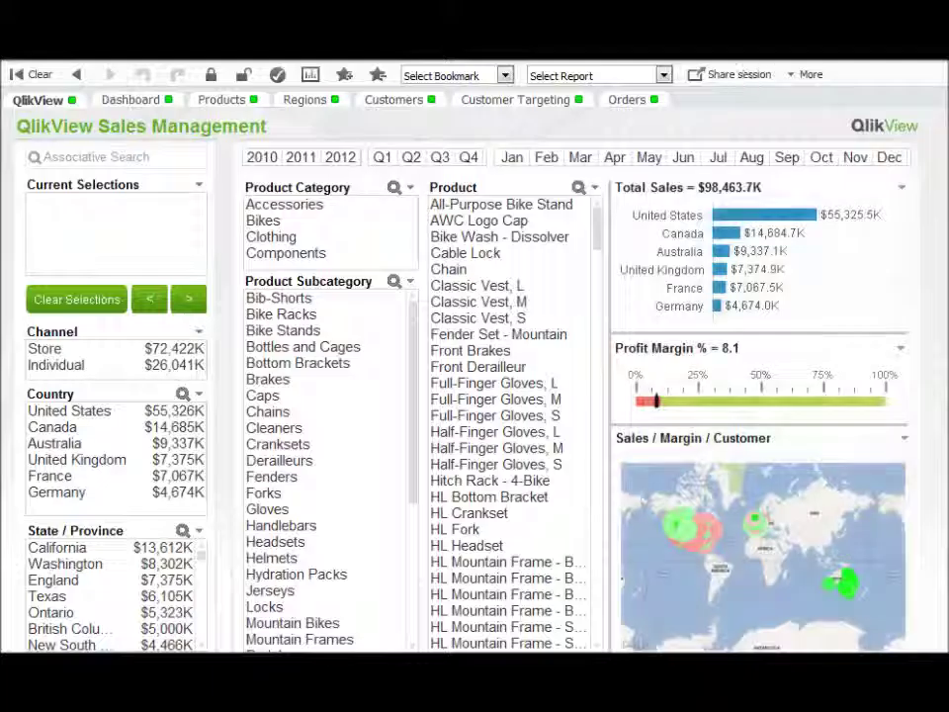
left_click(46, 351)
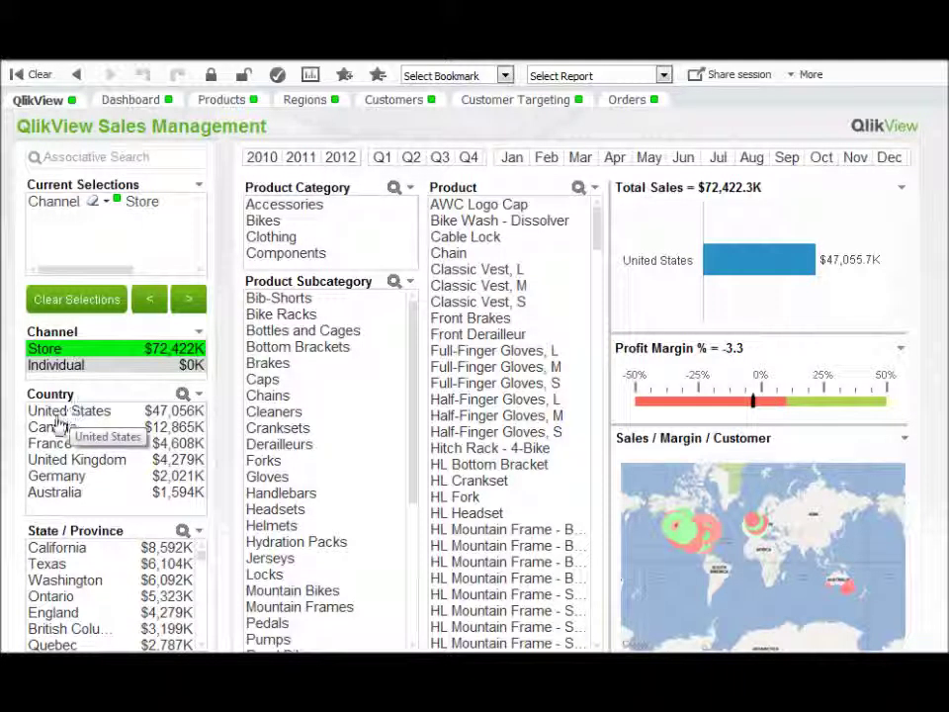
left_click(71, 413)
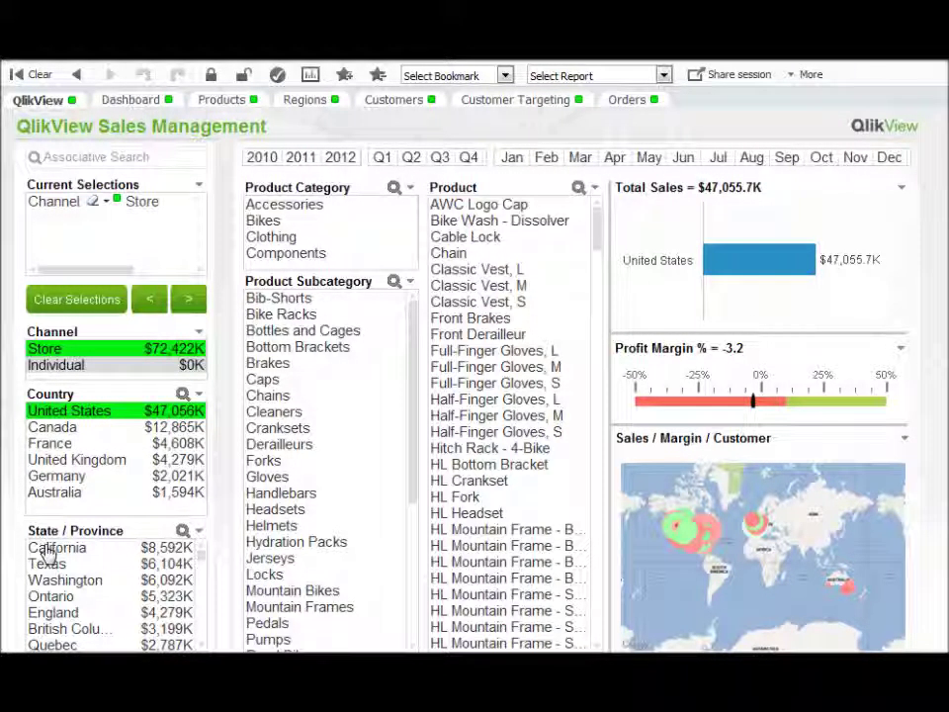
left_click(47, 549)
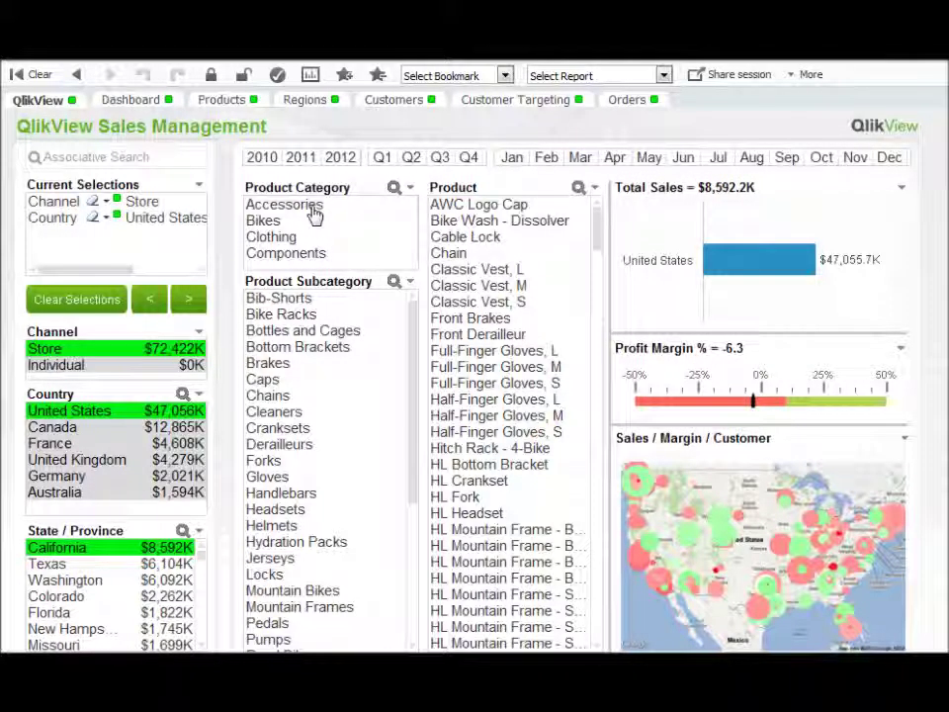
left_click(312, 207)
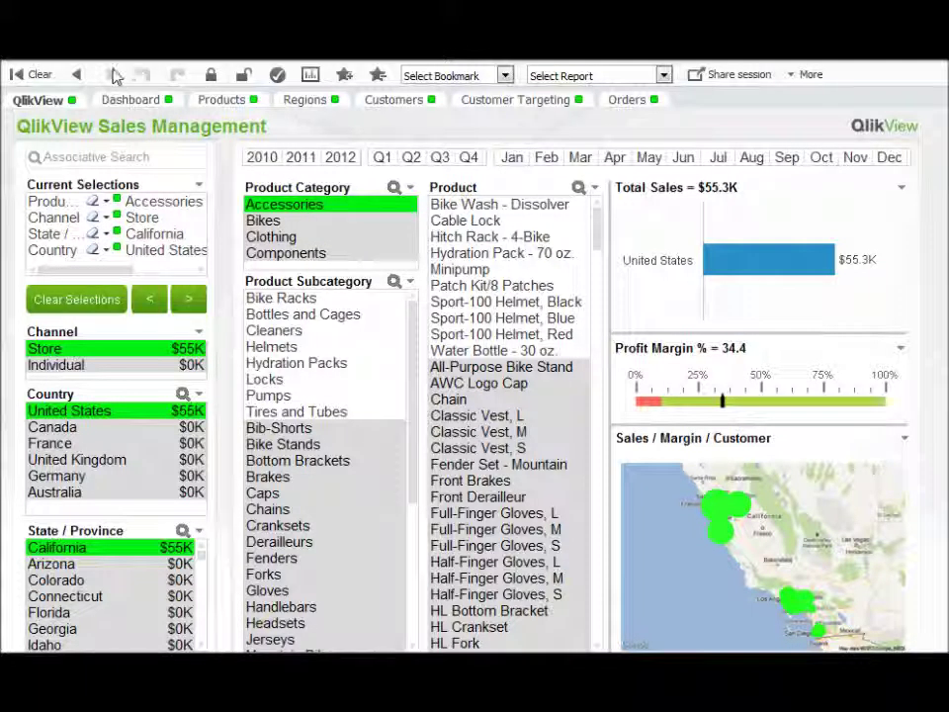
Step: Step back one state in the selection history and forward again
left_click(82, 77)
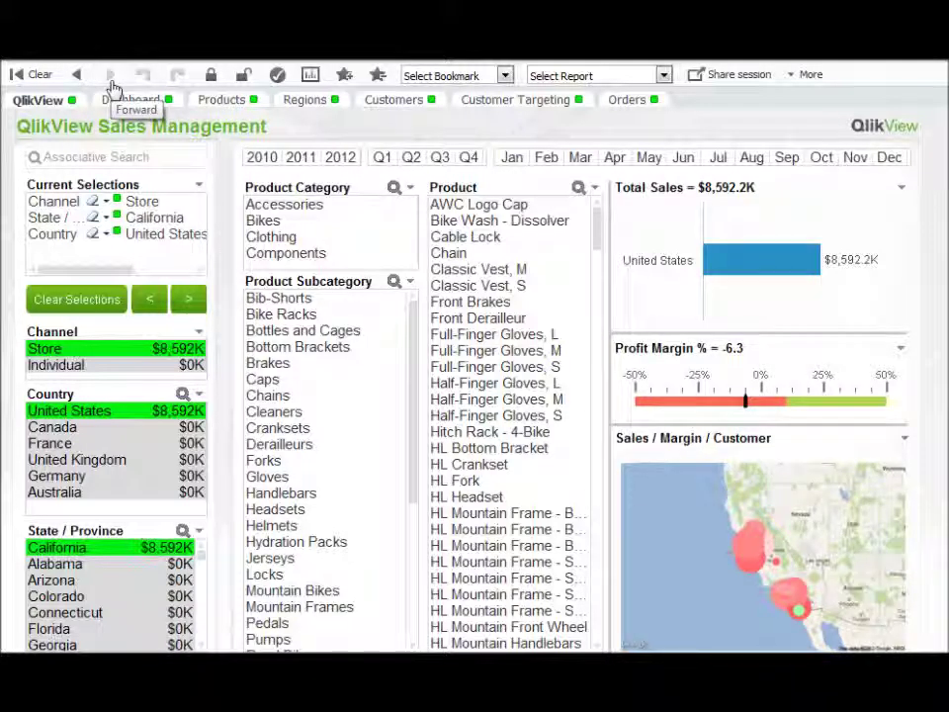
left_click(112, 85)
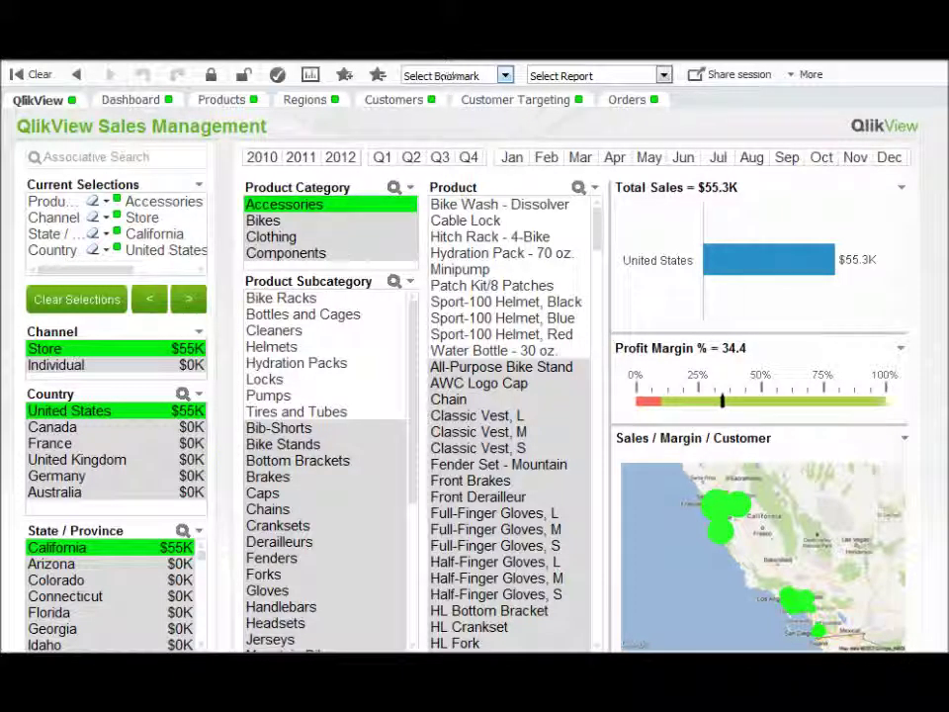
Step: In the Current Selections window, clear the Channel selection, and lock and unlock the State / Province field
left_click(276, 77)
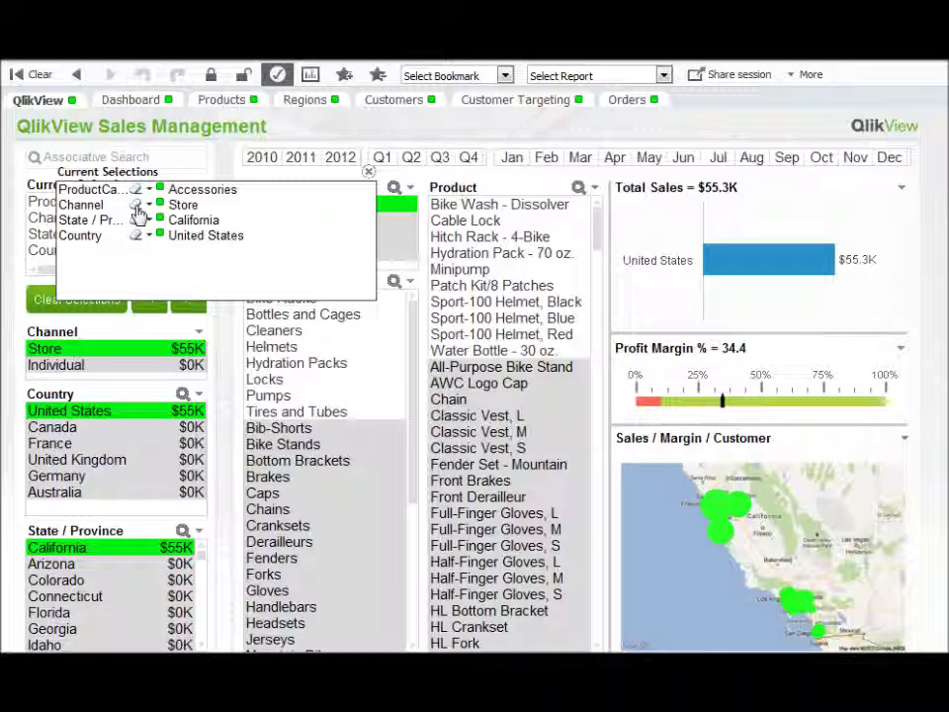
left_click(136, 204)
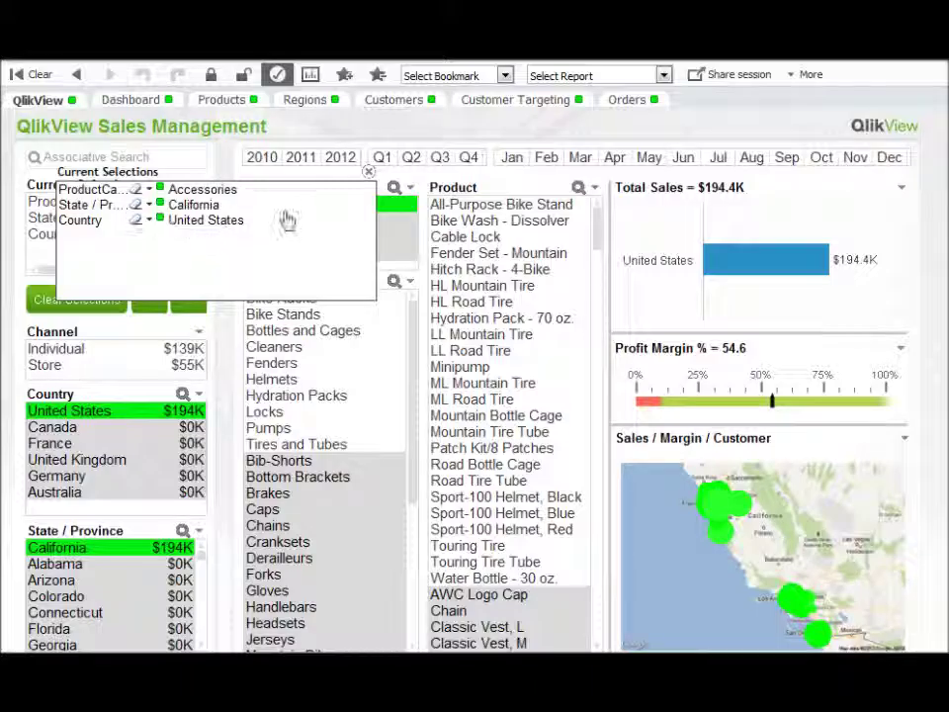
right_click(211, 209)
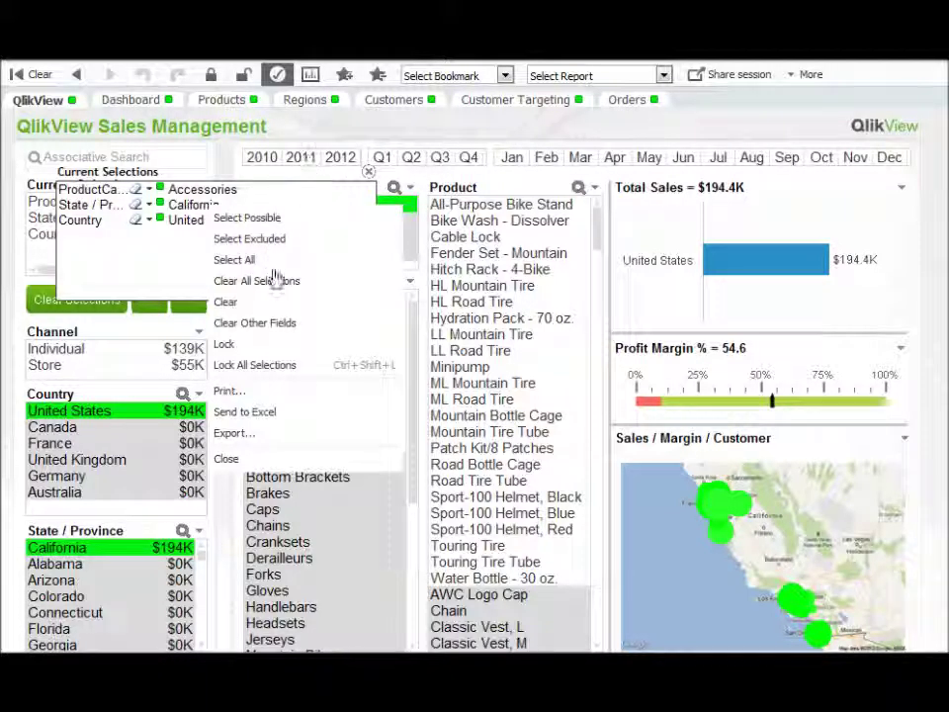
left_click(245, 345)
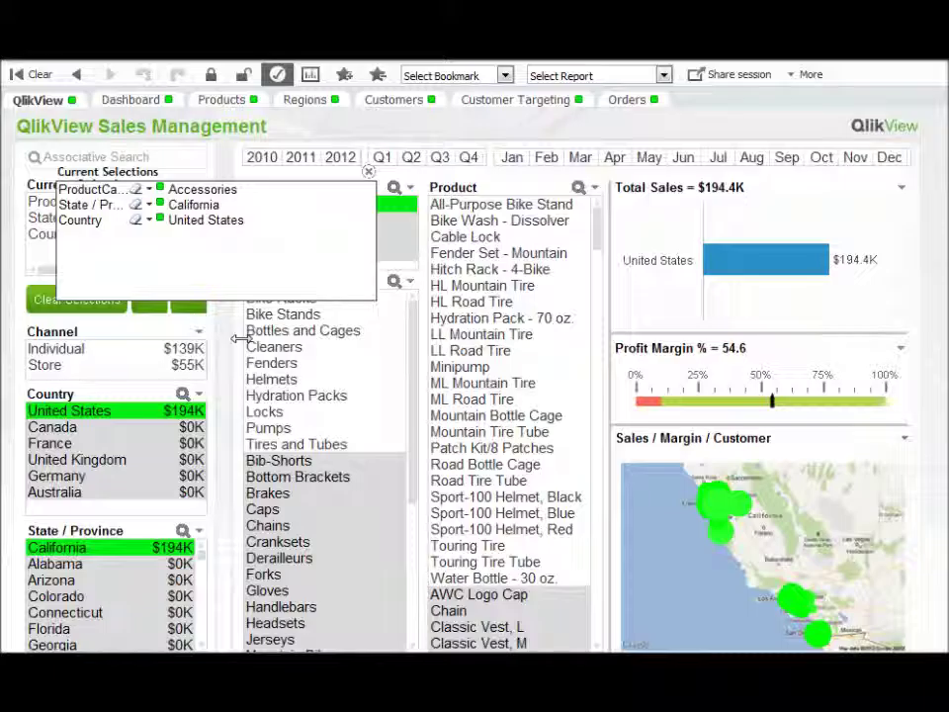
right_click(175, 209)
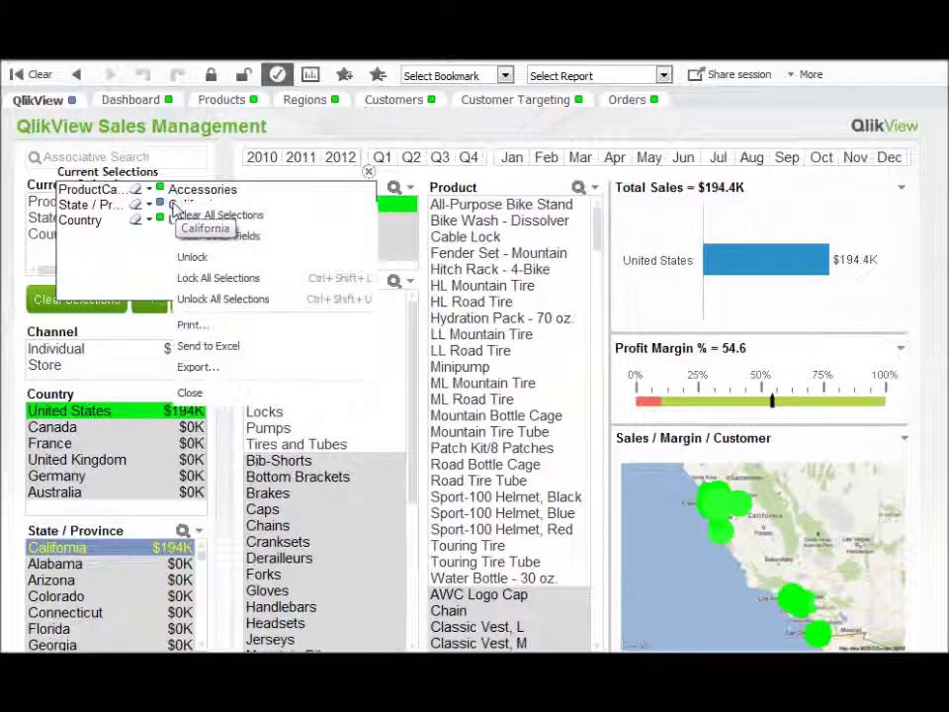
left_click(235, 259)
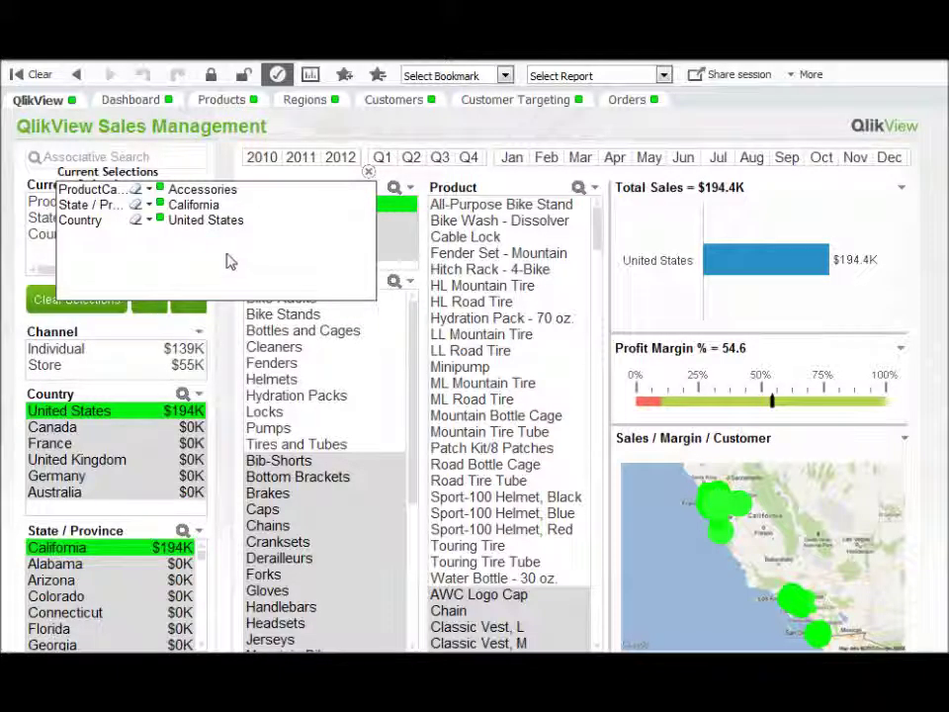
Step: From the Current Selections window, clear every field other than Product Category, keeping Accessories selected
right_click(188, 197)
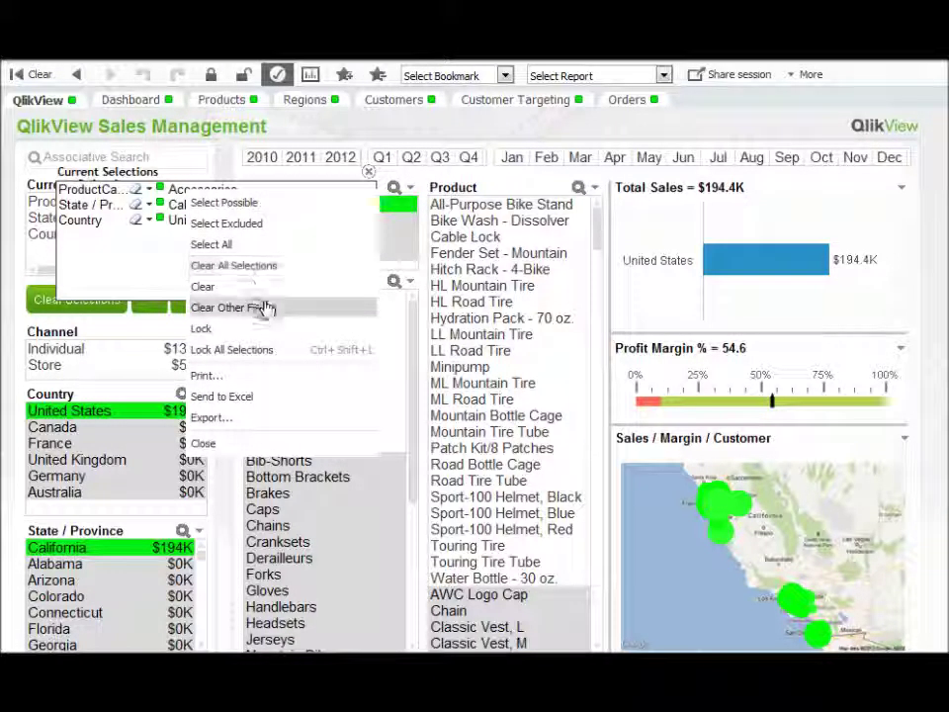
left_click(312, 314)
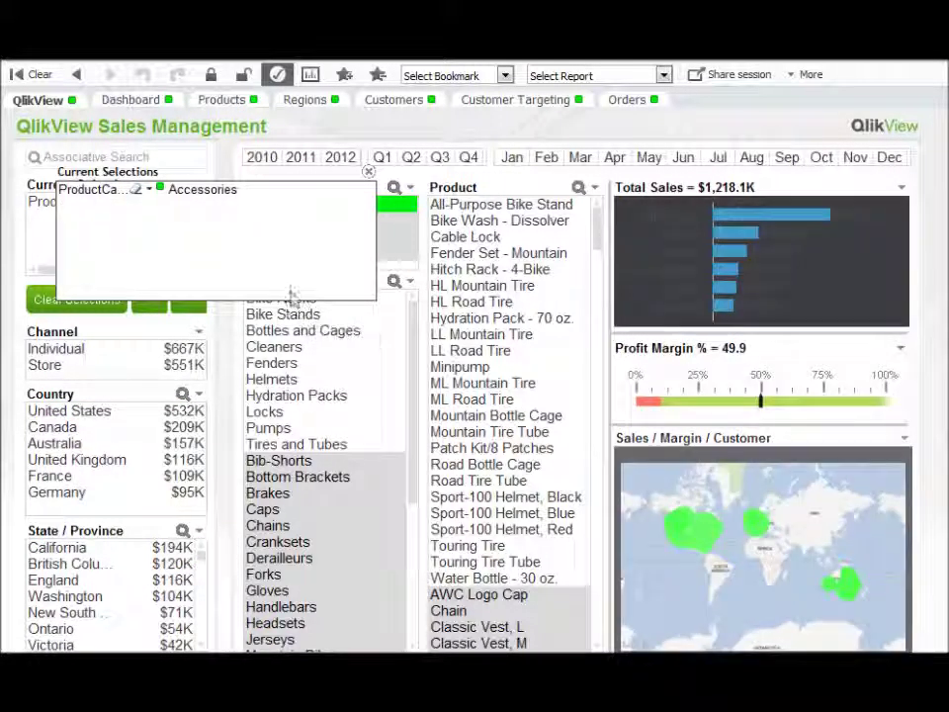
right_click(205, 198)
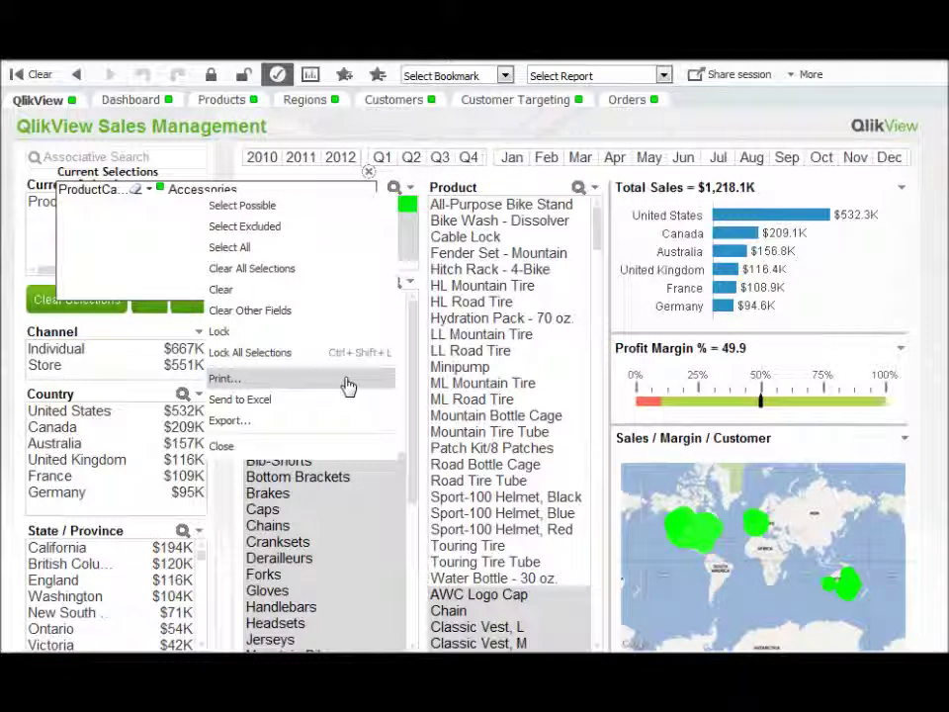
left_click(118, 243)
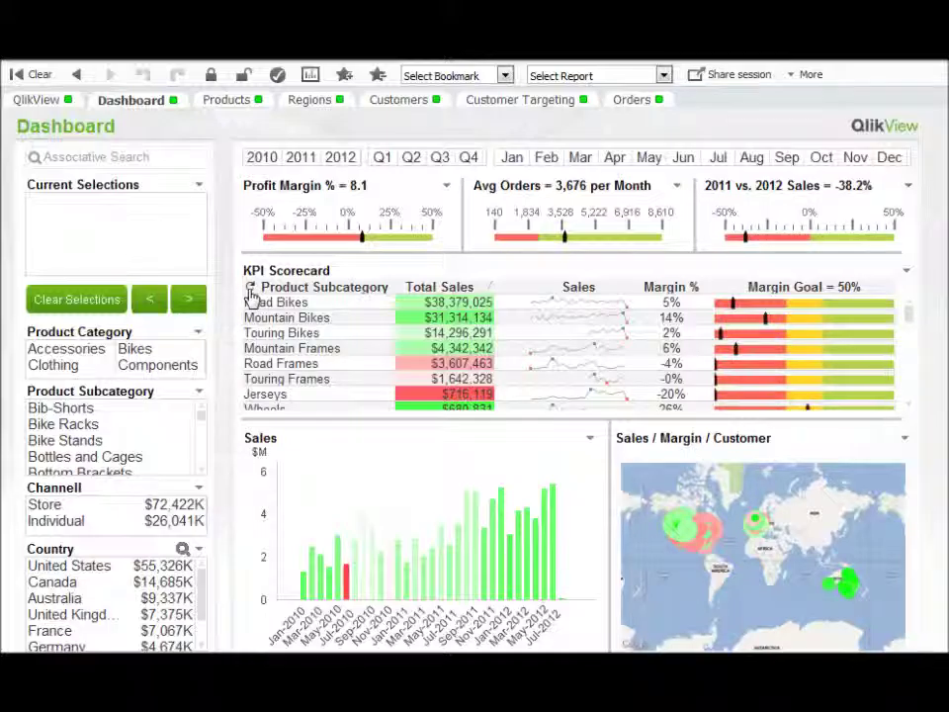
Step: Visit the Regions sheet, return to the Dashboard sheet and cycle the KPI Scorecard's dimension, ending on Product Category
left_click(308, 109)
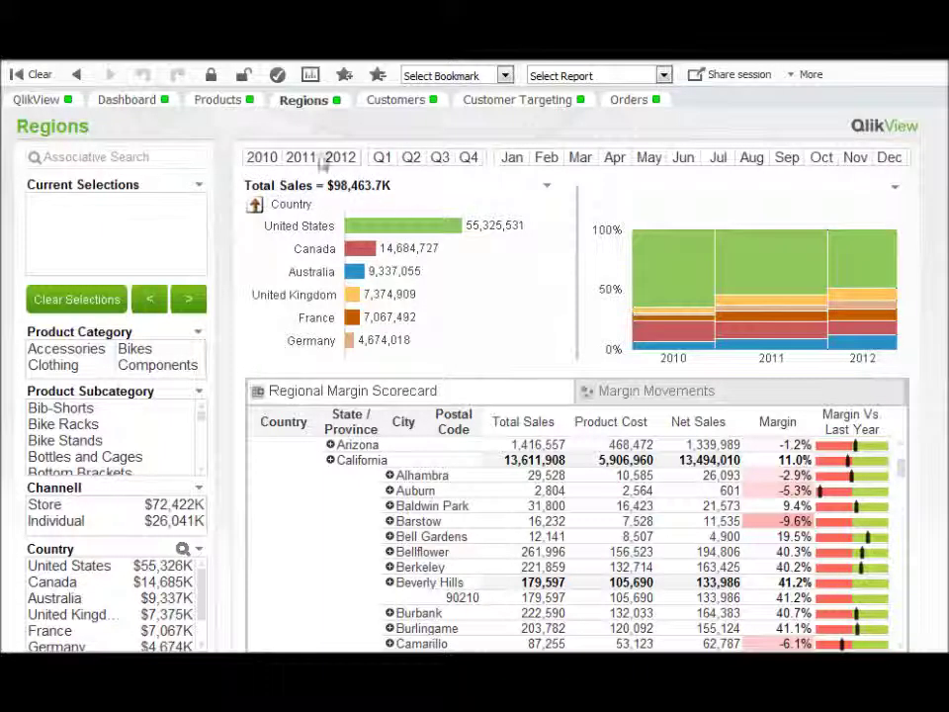
left_click(132, 103)
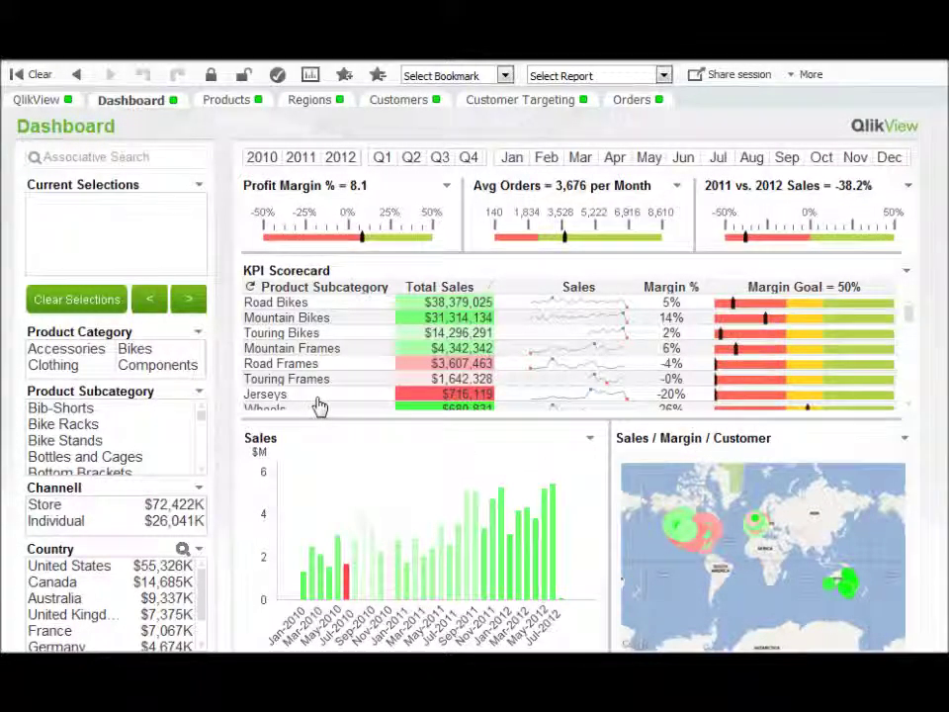
left_click(251, 287)
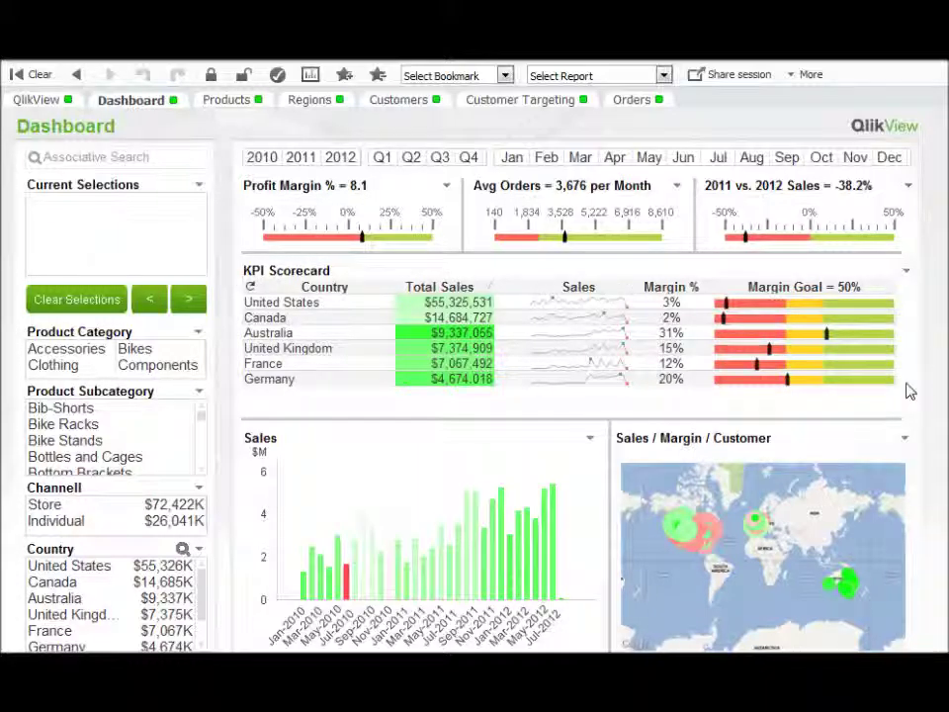
left_click(250, 289)
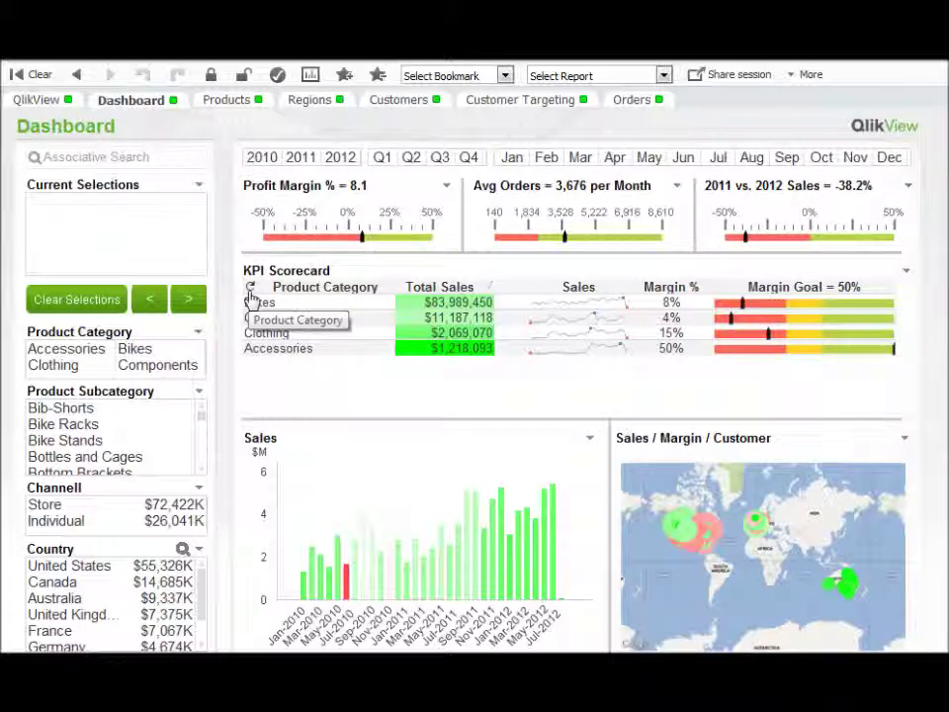
left_click(251, 290)
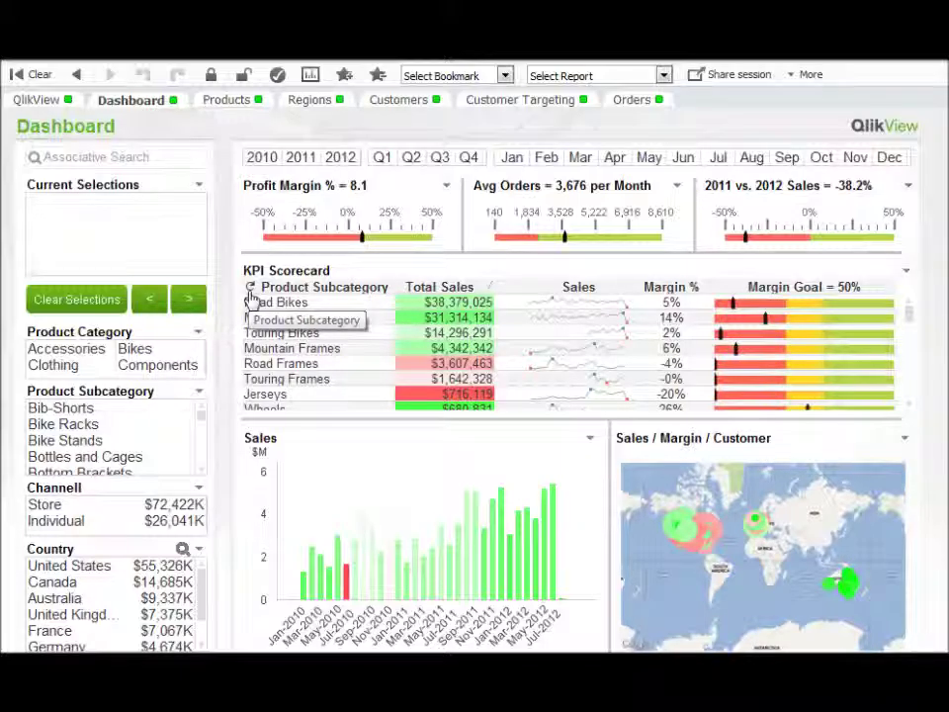
left_click(251, 295)
left_click(251, 294)
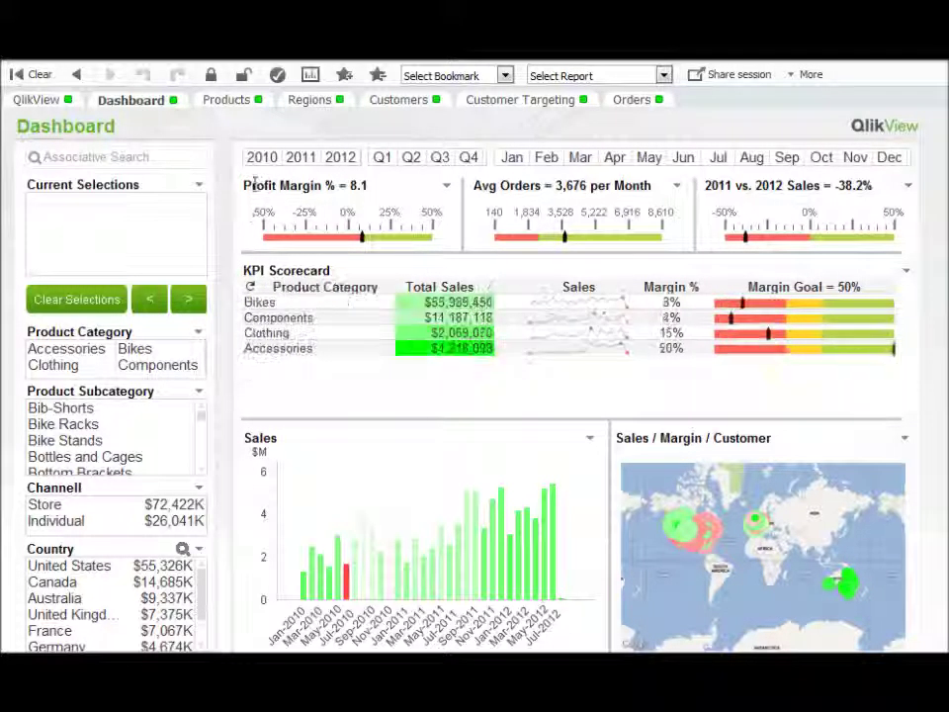
Step: On the Regions sheet, drill the Total Sales chart down through the United States and California to city level
left_click(309, 101)
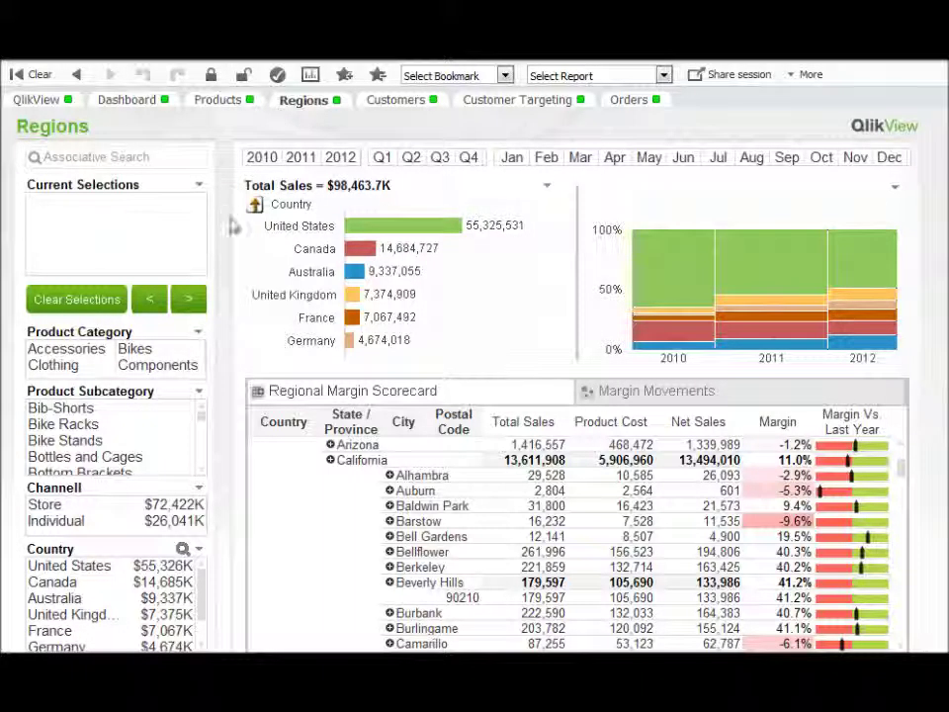
mouse_move(418, 219)
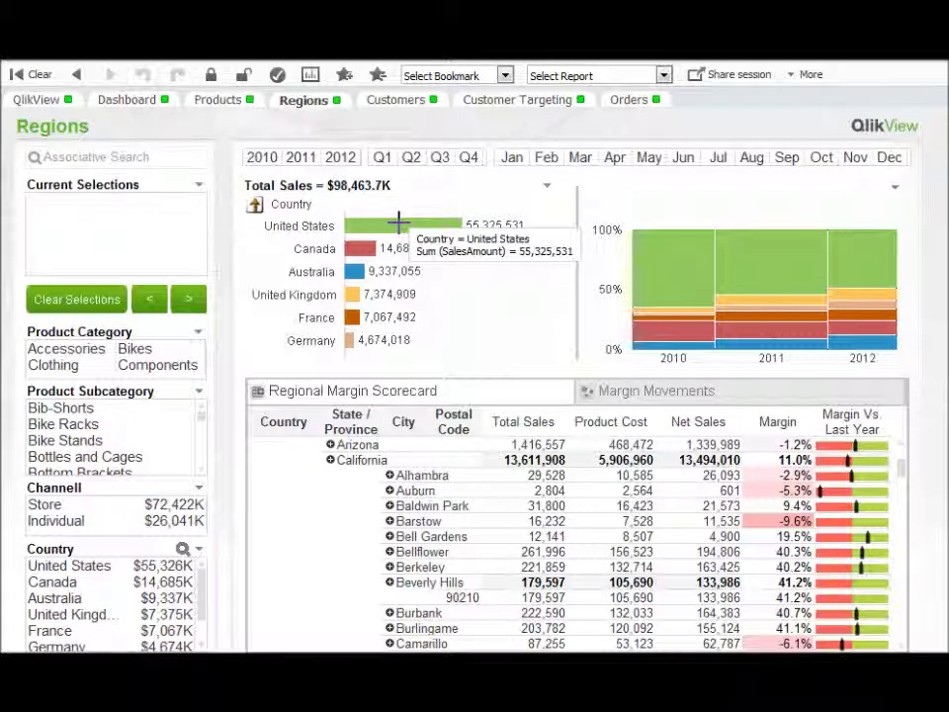
left_click(399, 220)
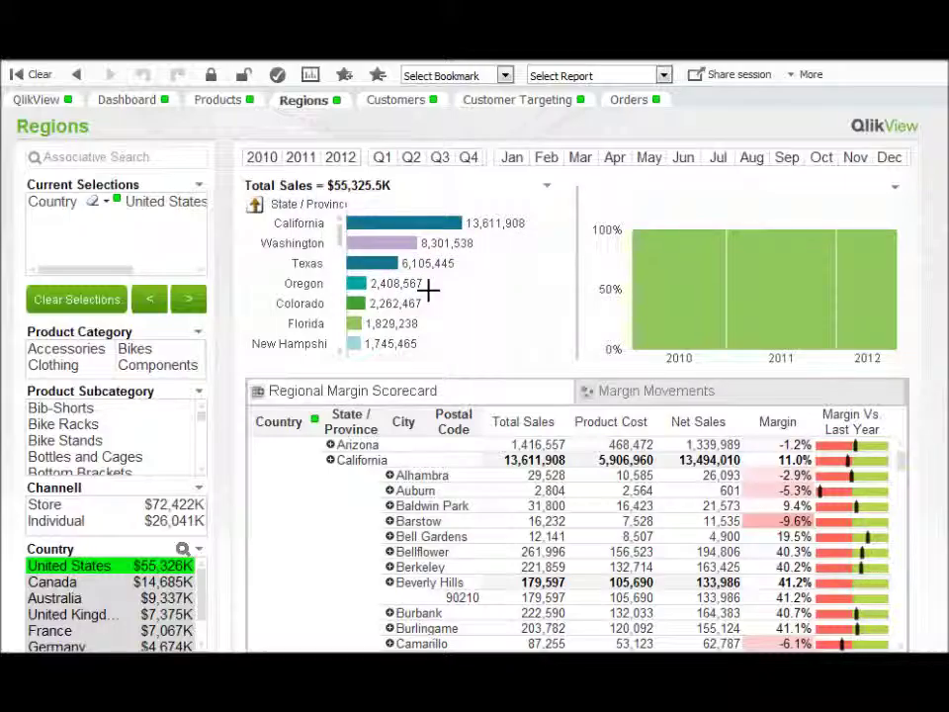
left_click(411, 222)
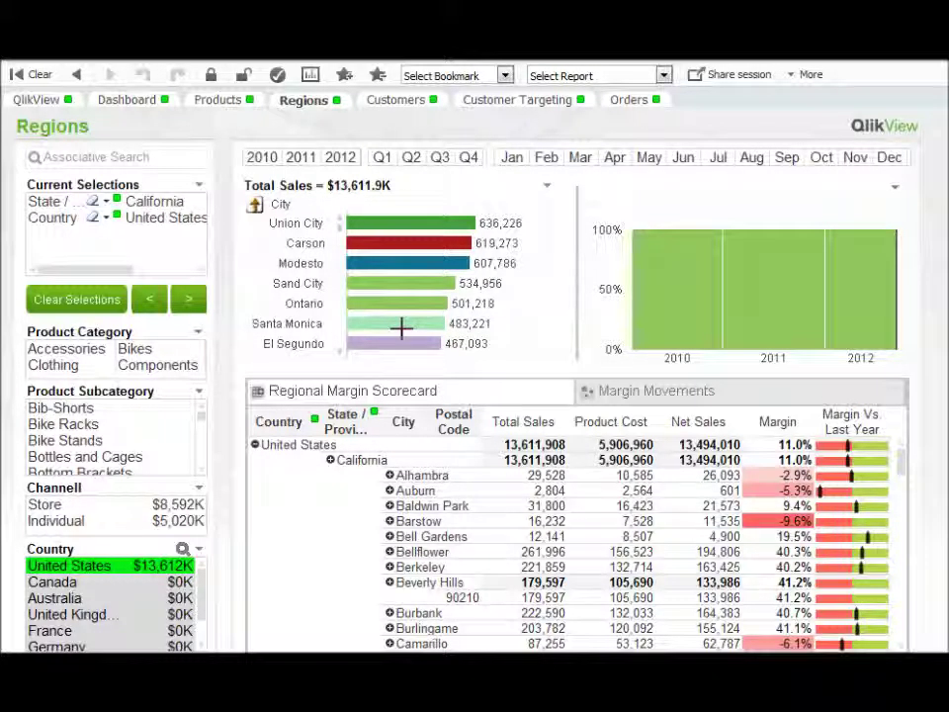
mouse_move(401, 328)
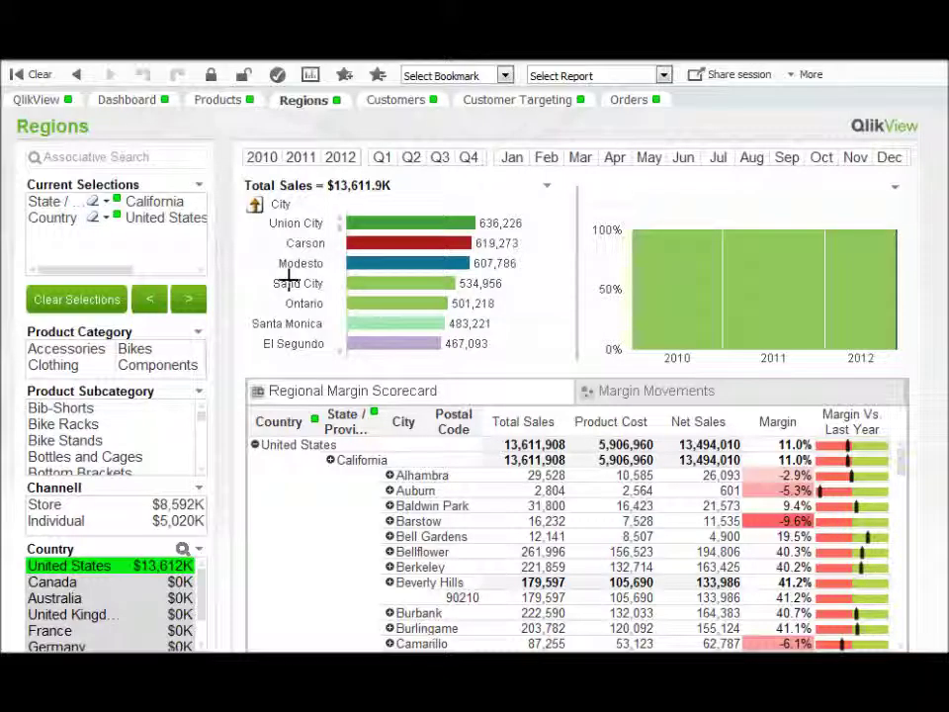
Step: Drill the Total Sales chart up to state level, down into Florida's cities, and back up again
left_click(255, 206)
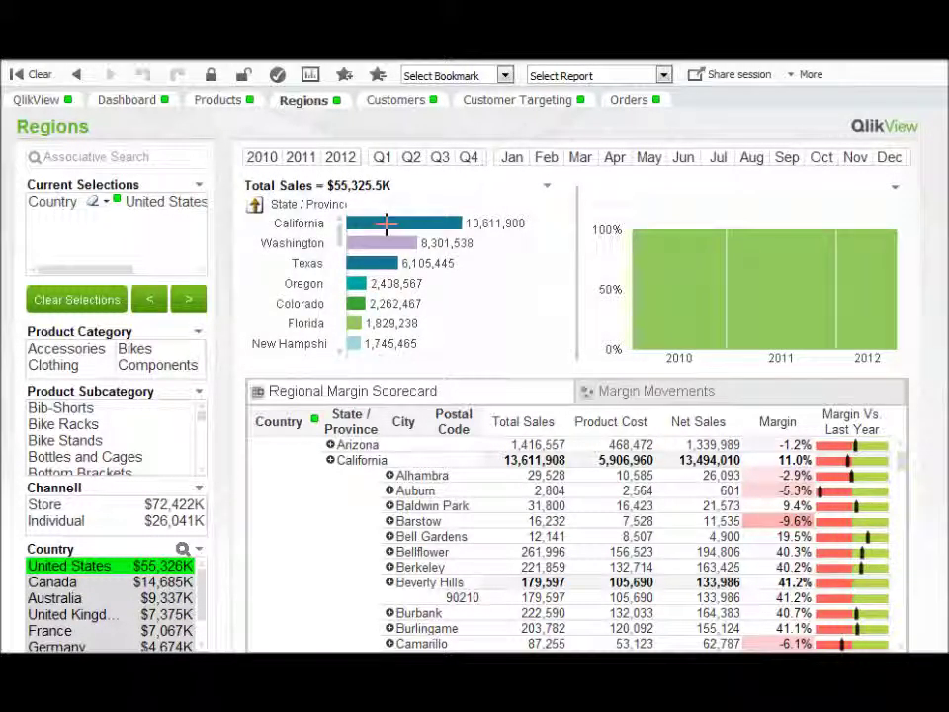
left_click(356, 322)
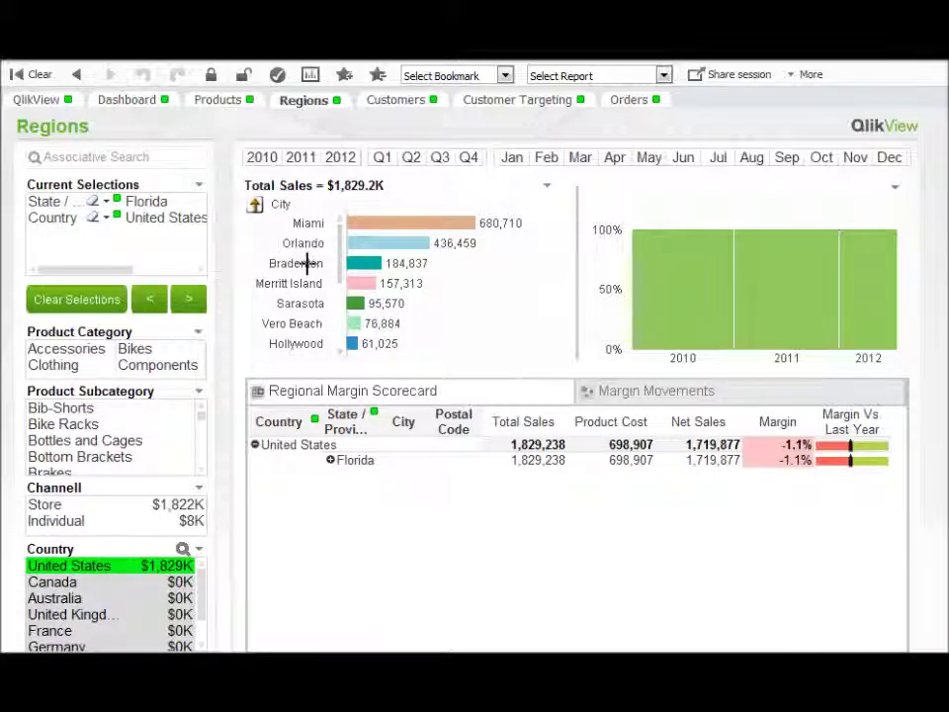
left_click(255, 208)
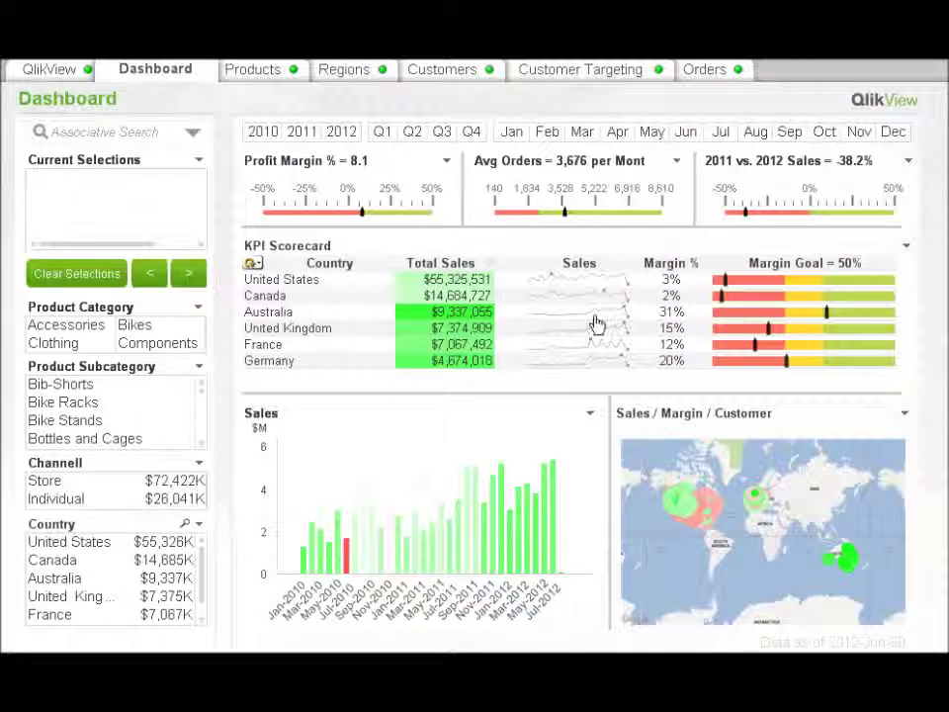
Step: Open the KPI Scorecard's chart properties on the Dashboard sheet and examine the definition of its margin expression
right_click(502, 257)
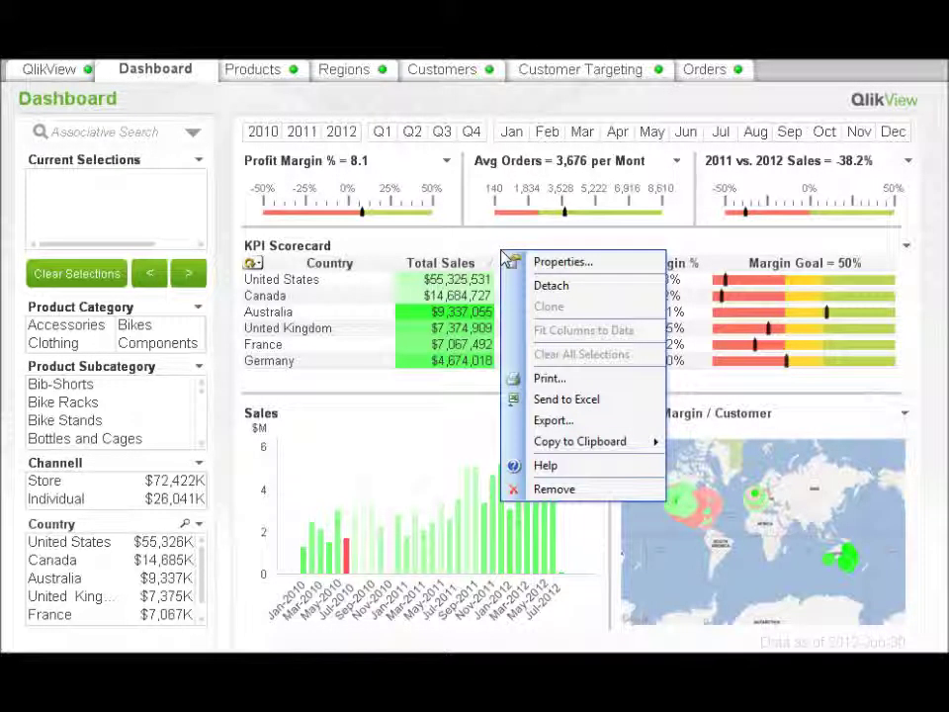
left_click(558, 262)
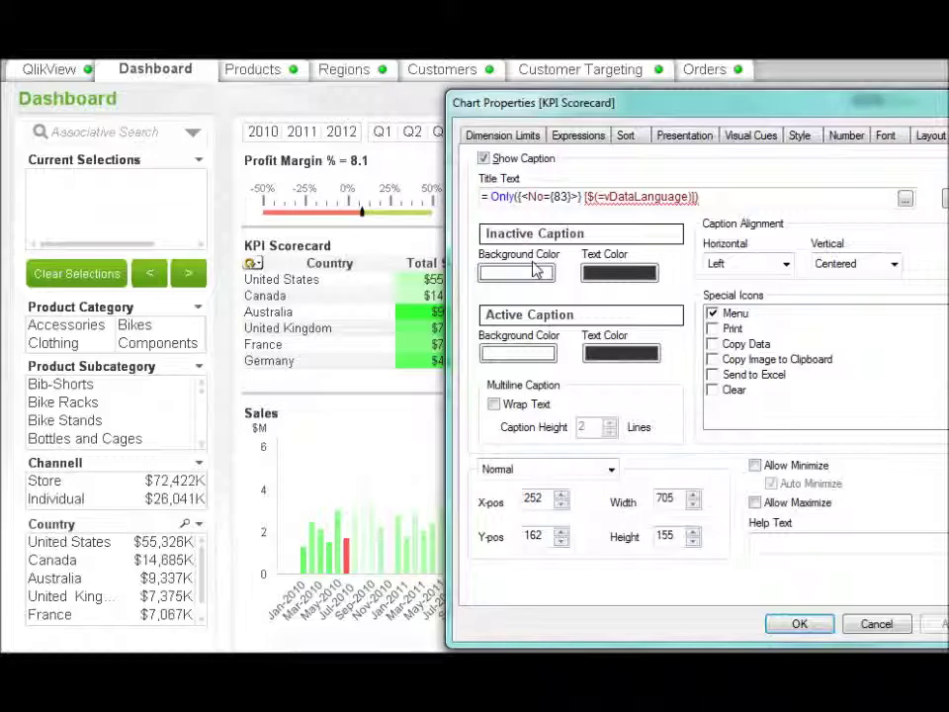
left_click(577, 136)
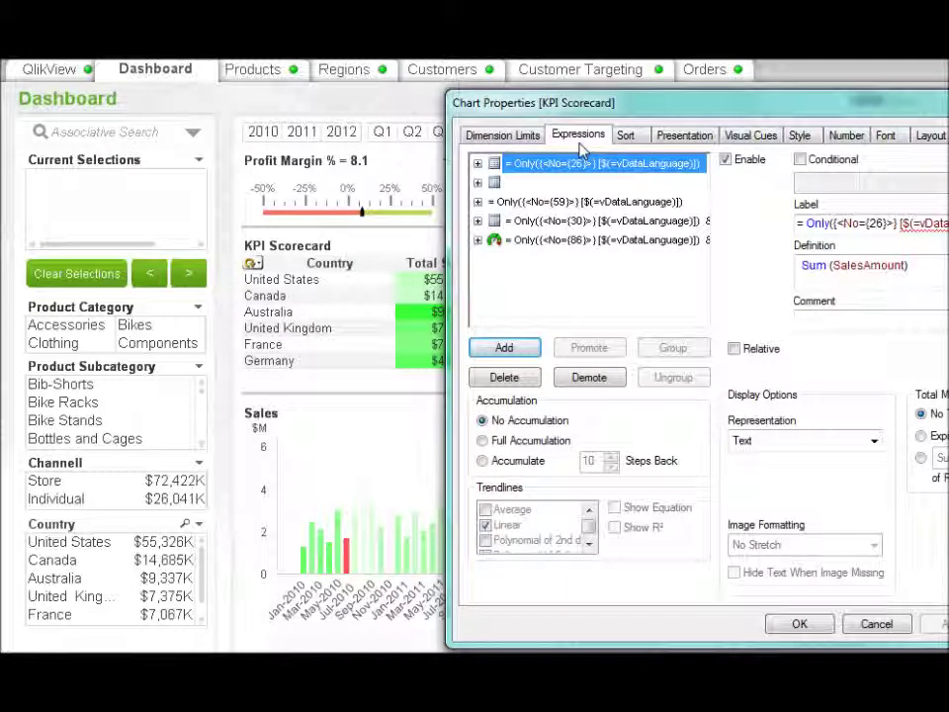
left_click(550, 224)
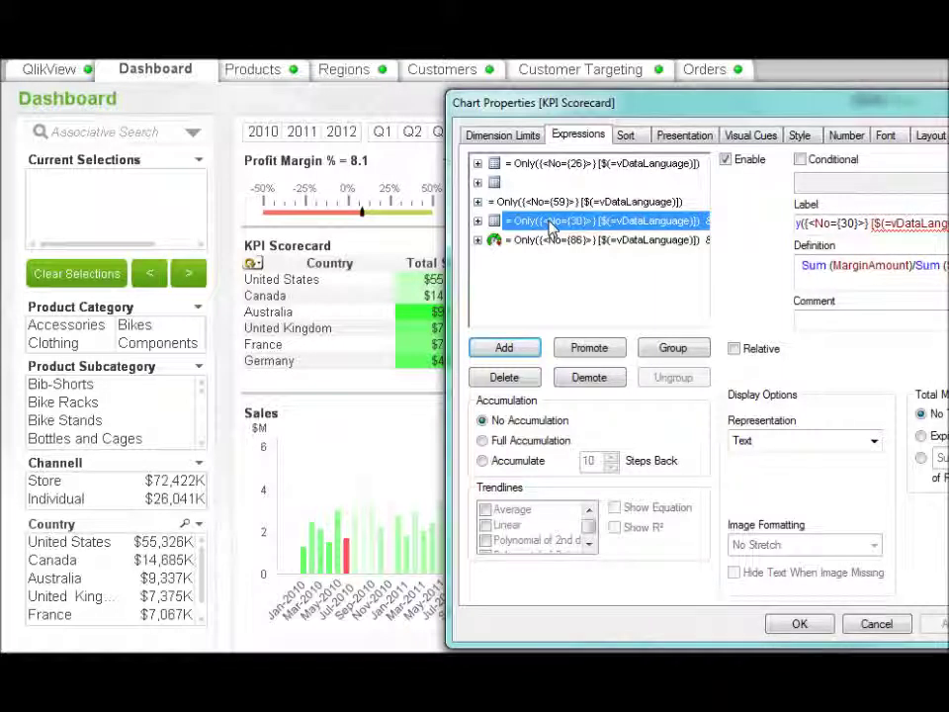
Step: Group the KPI Scorecard's sales trend and margin expressions into one cyclic expression group and apply the chart properties
left_click(672, 347)
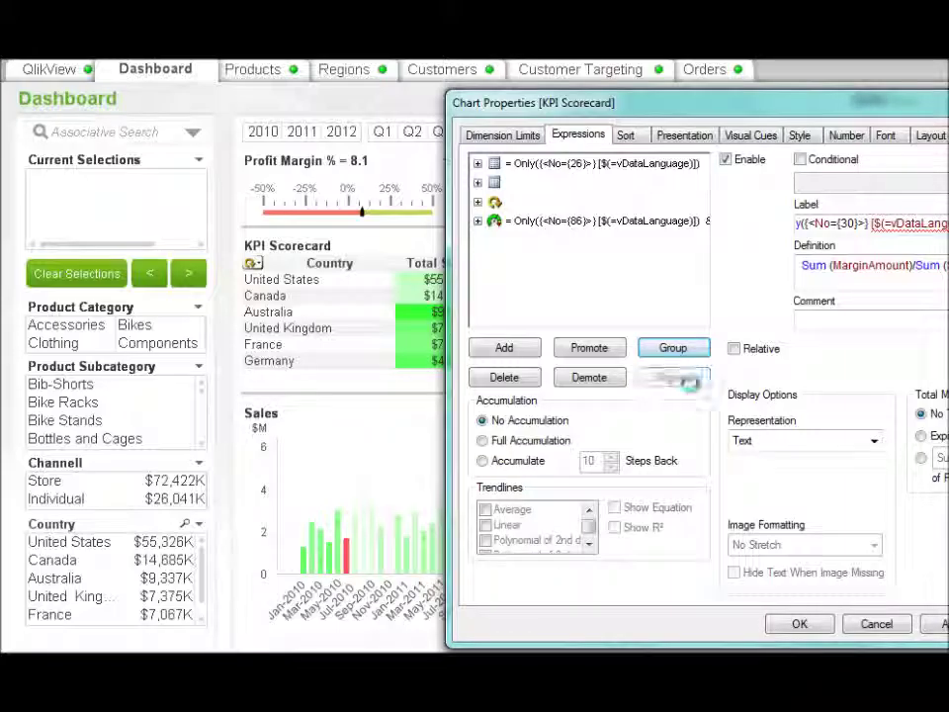
left_click(694, 384)
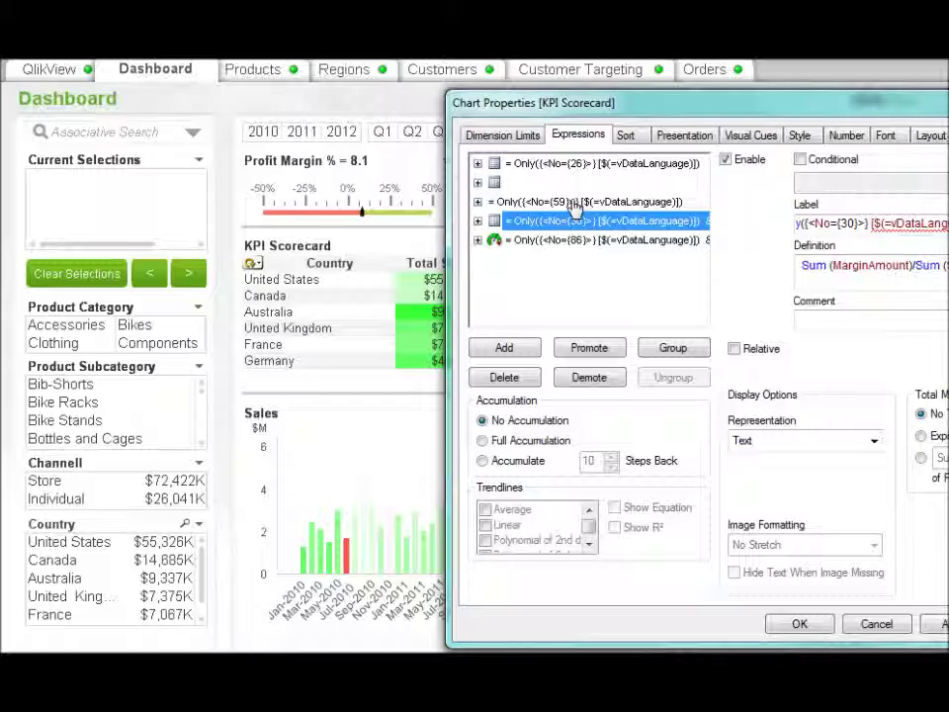
left_click_drag(572, 204, 573, 205)
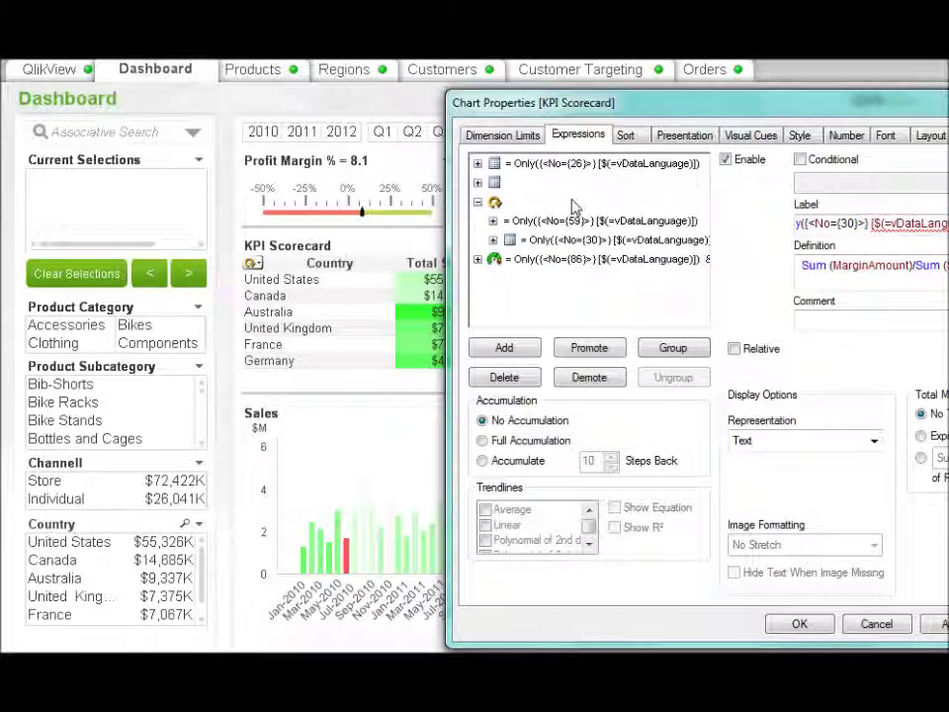
left_click(801, 624)
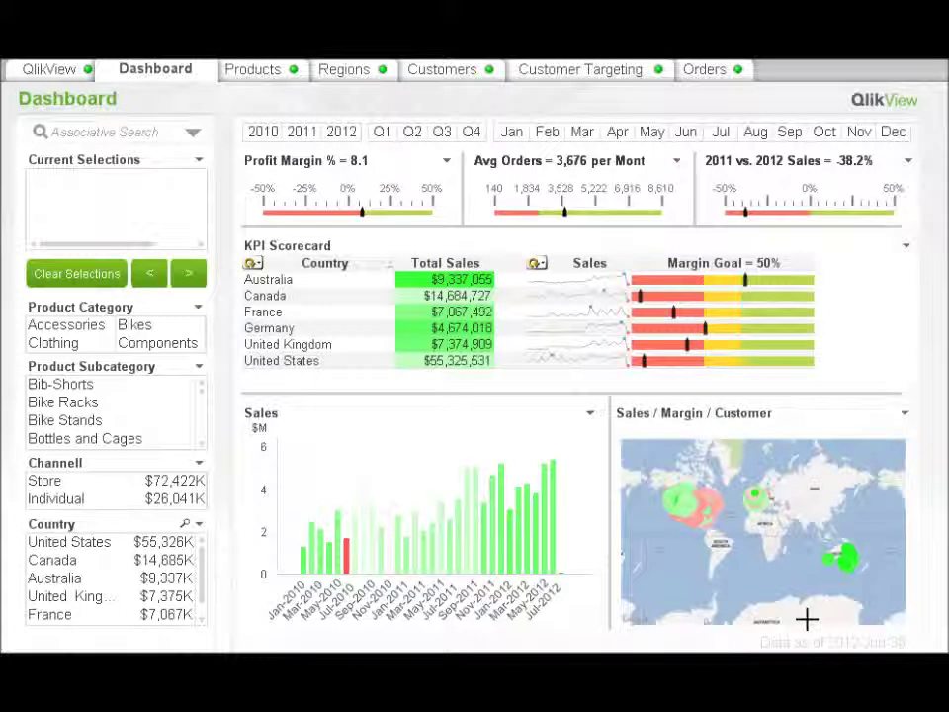
Step: Cycle the KPI Scorecard's grouped expression column repeatedly between Sales and Margin %
left_click(535, 265)
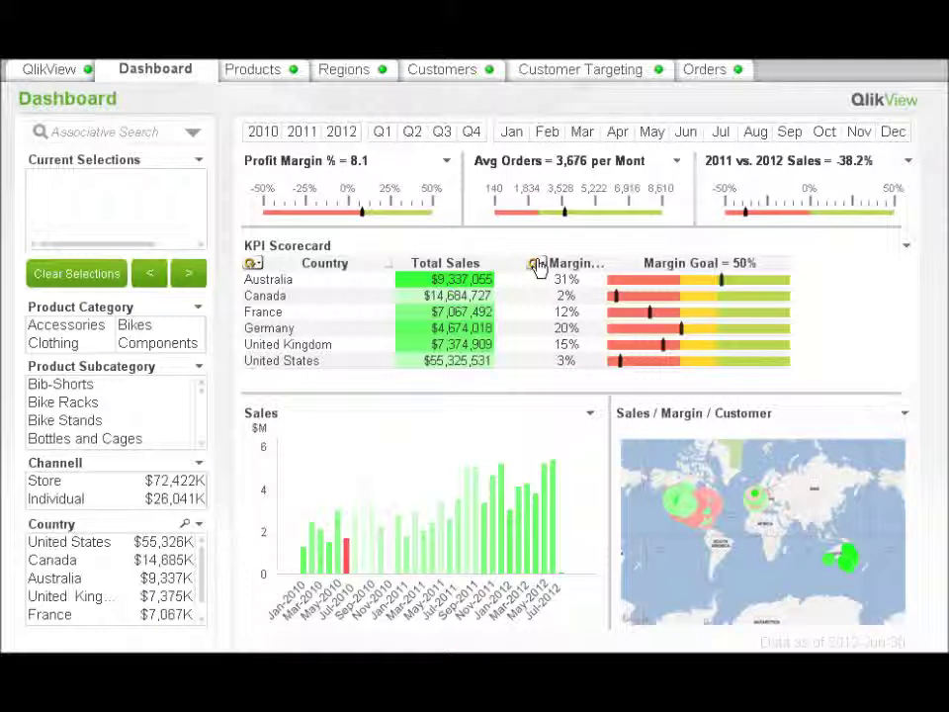
left_click(535, 265)
left_click(534, 265)
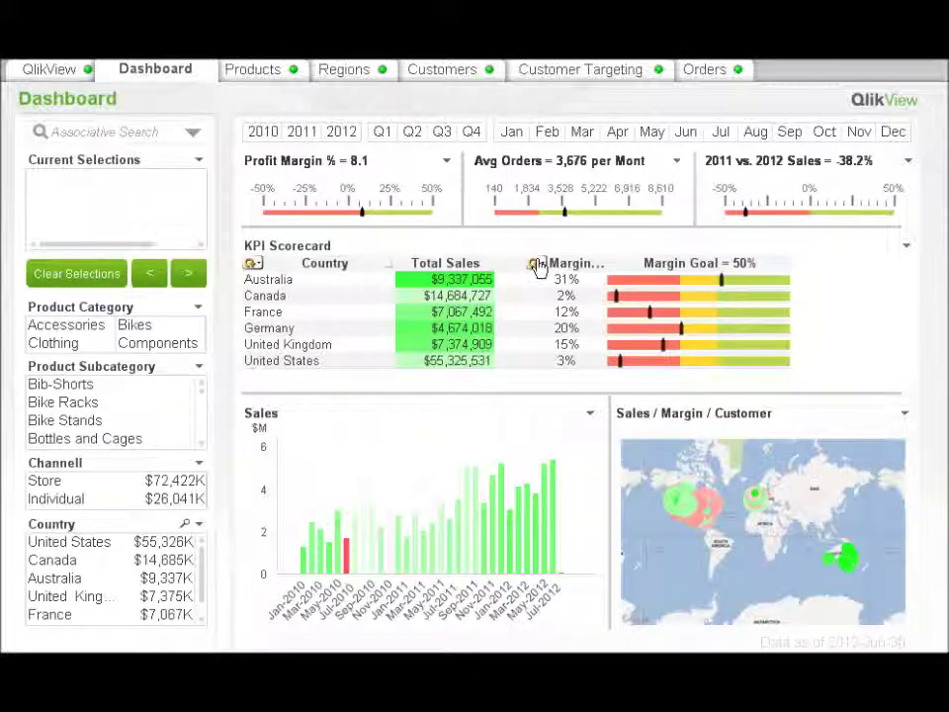
left_click(535, 265)
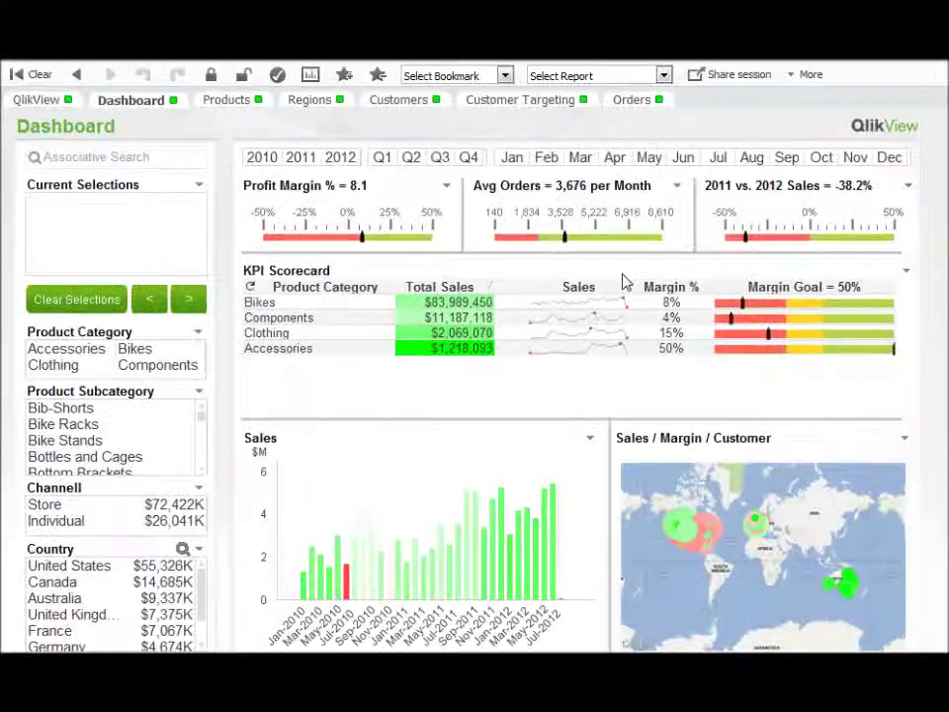
Step: On the Dashboard sheet, select the Accessories category, the Bike Stands subcategory and the country United States
left_click(71, 350)
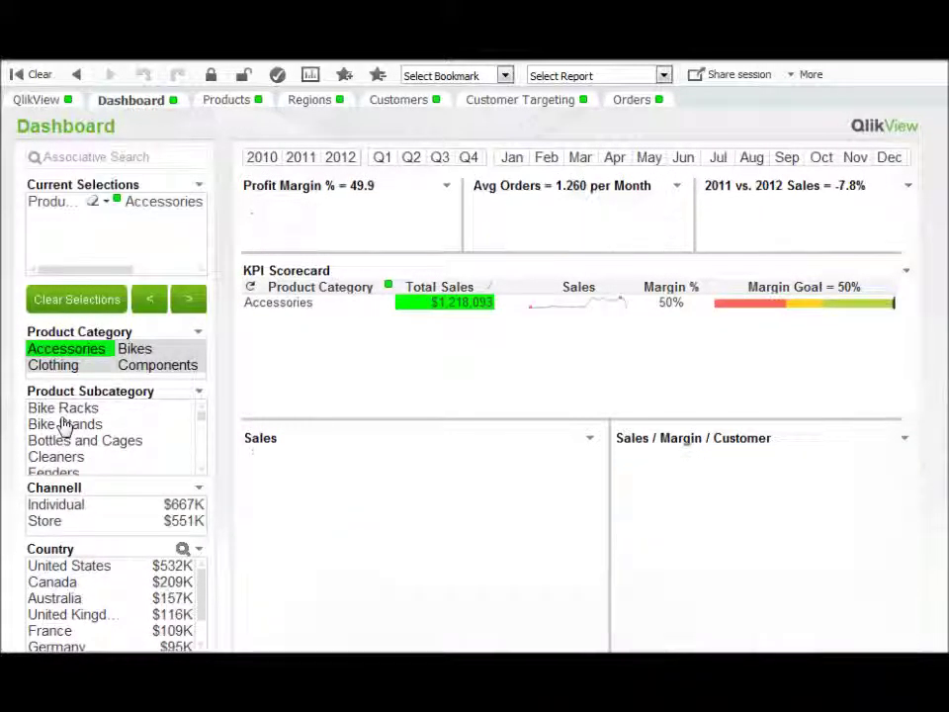
left_click(63, 423)
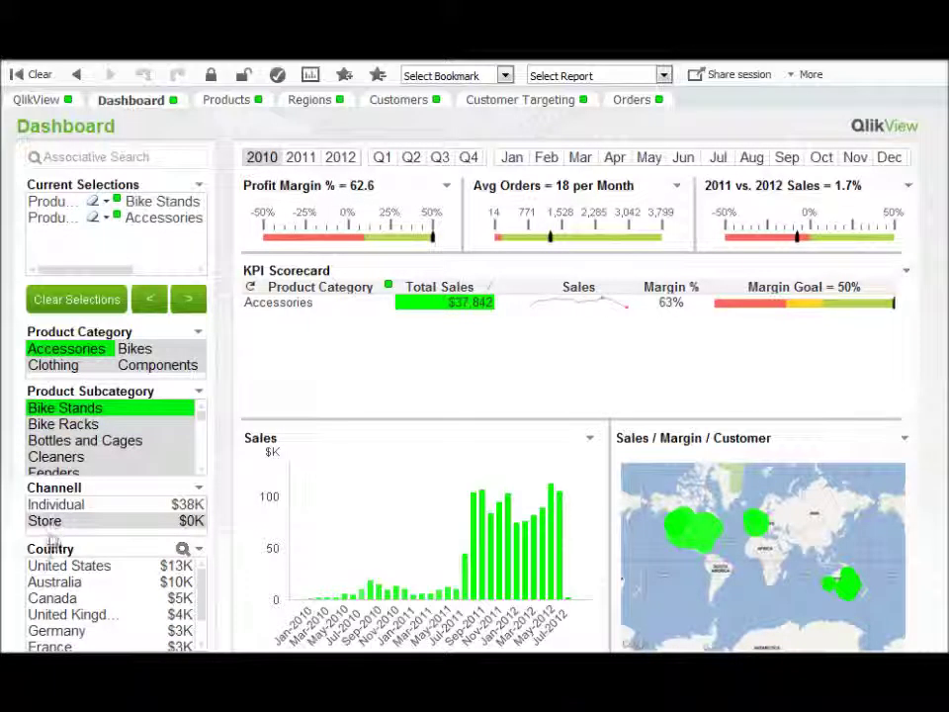
left_click(54, 567)
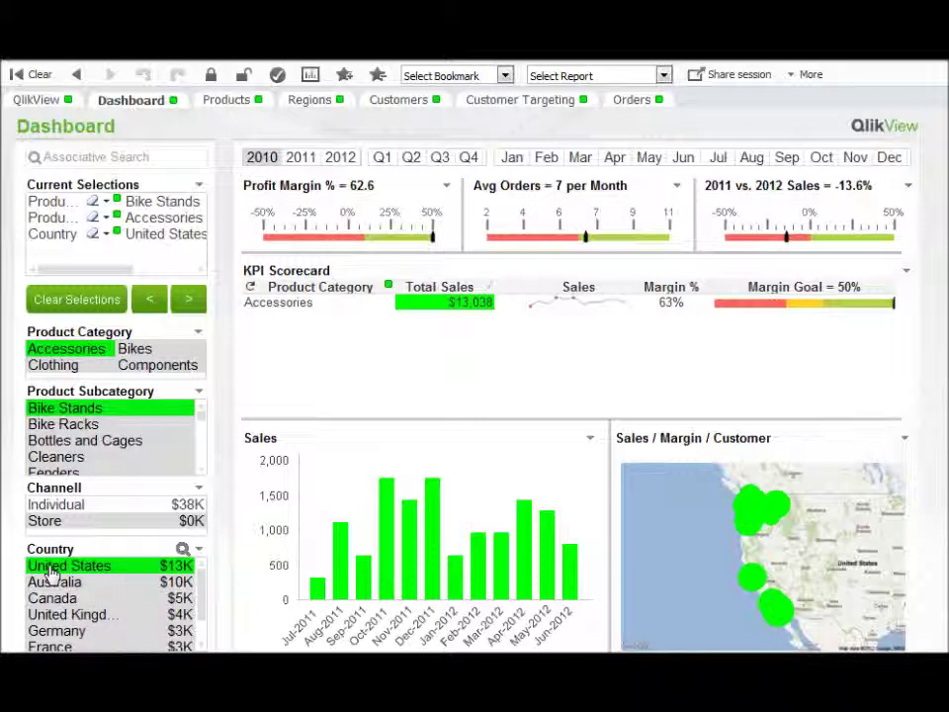
Step: Save the current selections as a bookmark named Test1 with the description "Mitt första bokmärke"
left_click(346, 76)
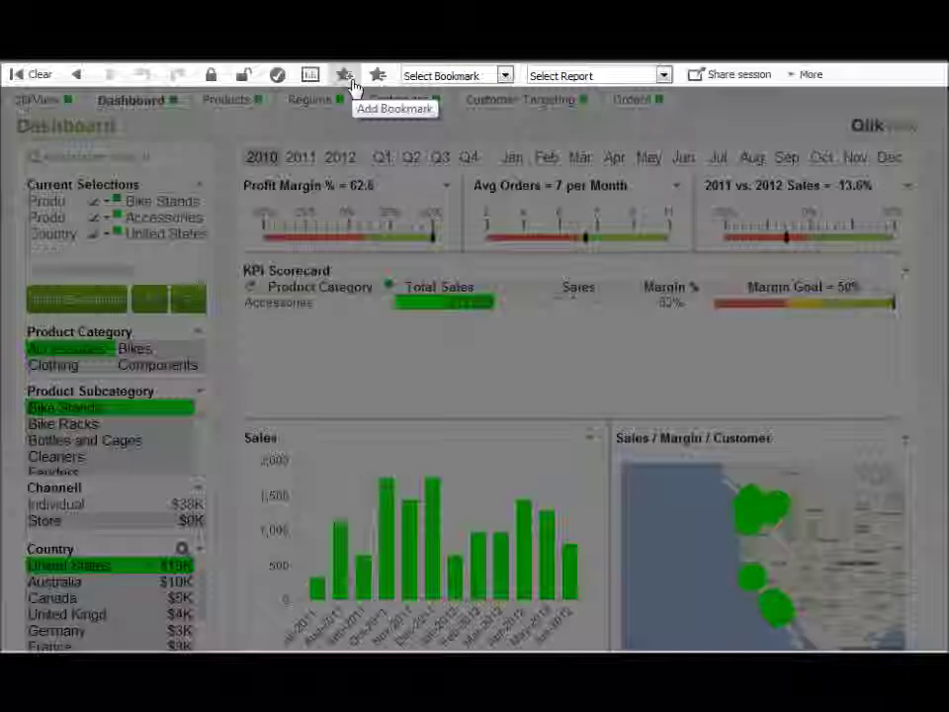
left_click_drag(645, 254, 478, 262)
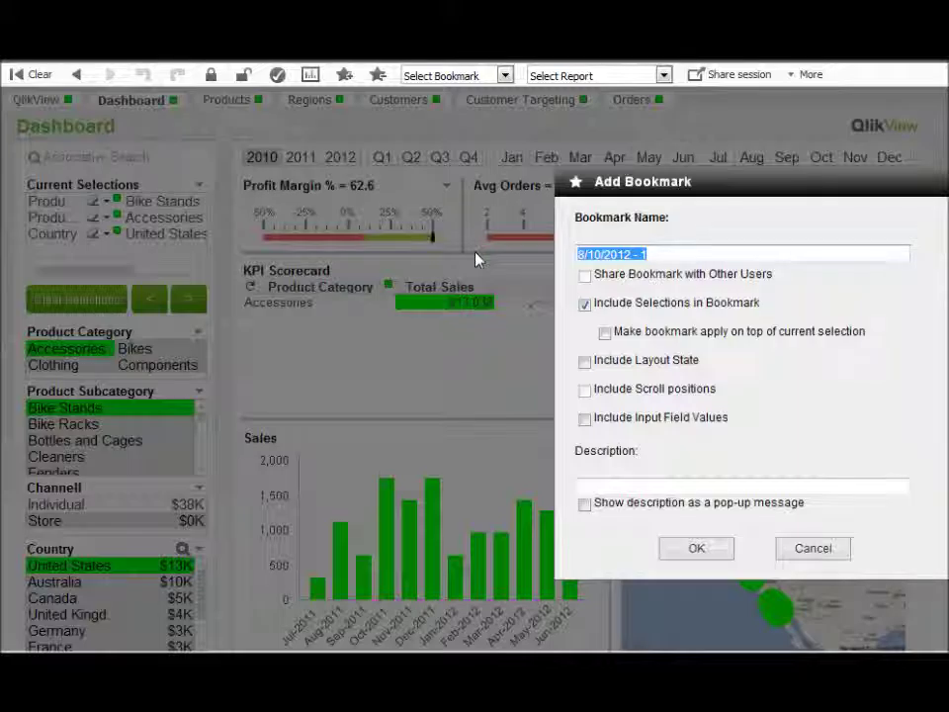
key("BackSpace")
type("Test 1")
left_click(630, 484)
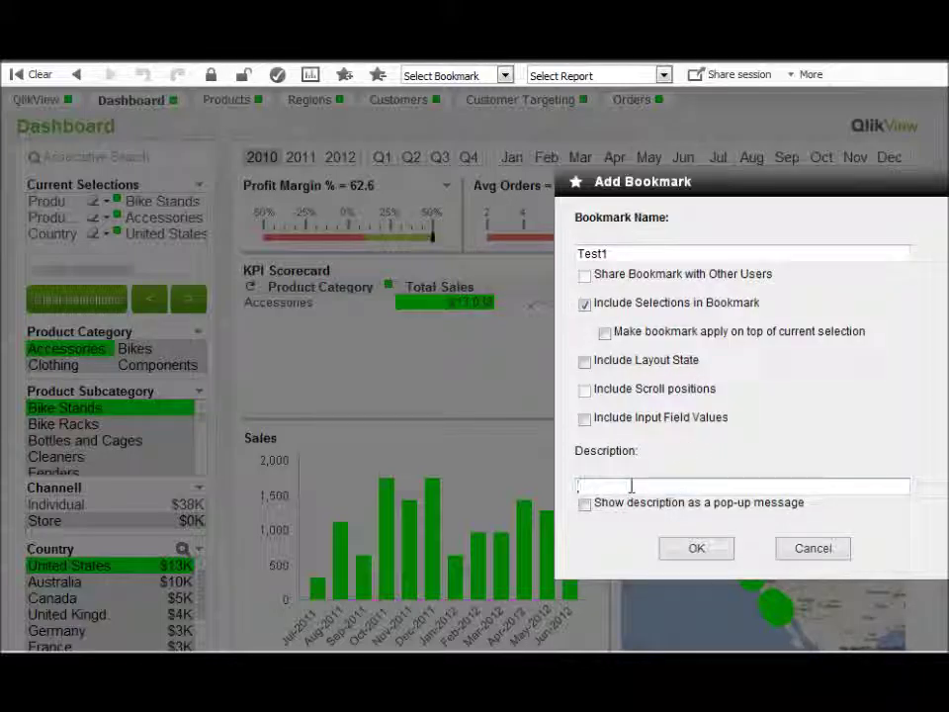
type("Mitt för")
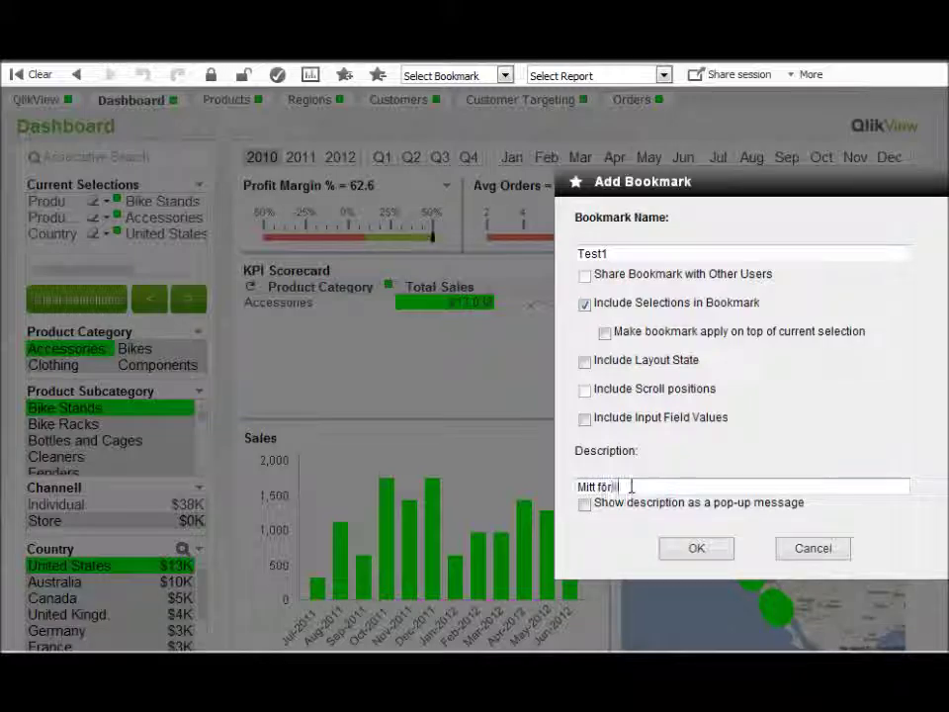
type("sta bokmärke")
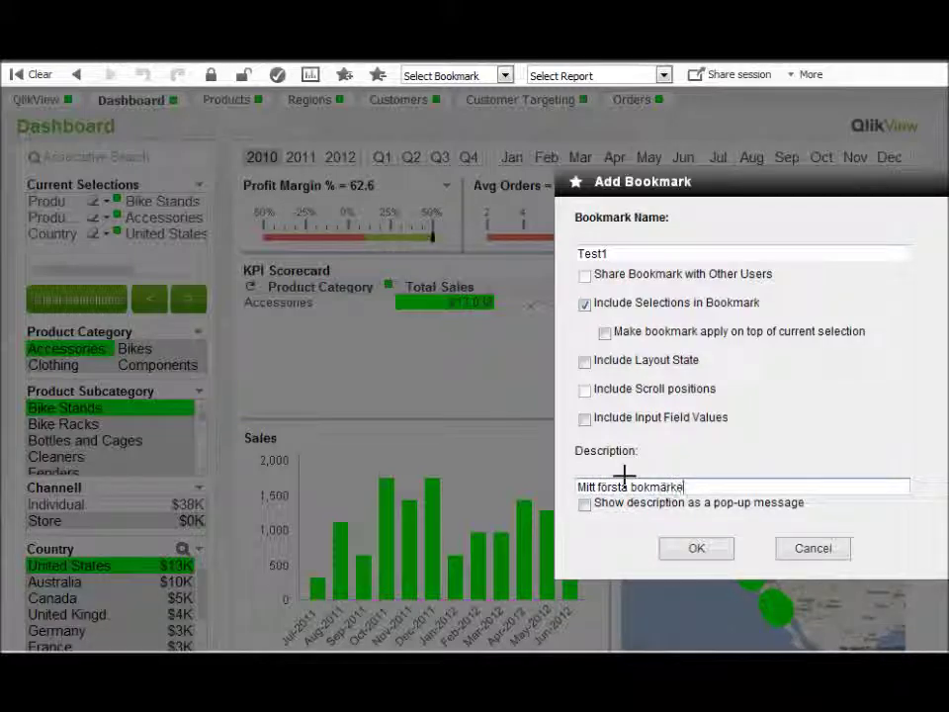
left_click(699, 551)
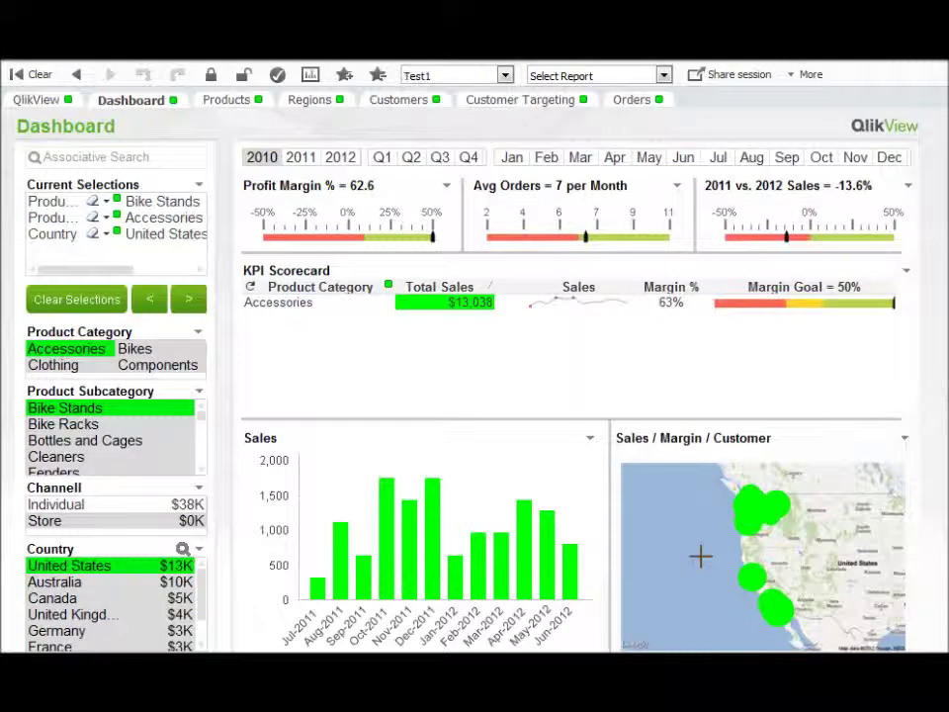
Step: Clear all selections and recall the Test1 bookmark
left_click(34, 85)
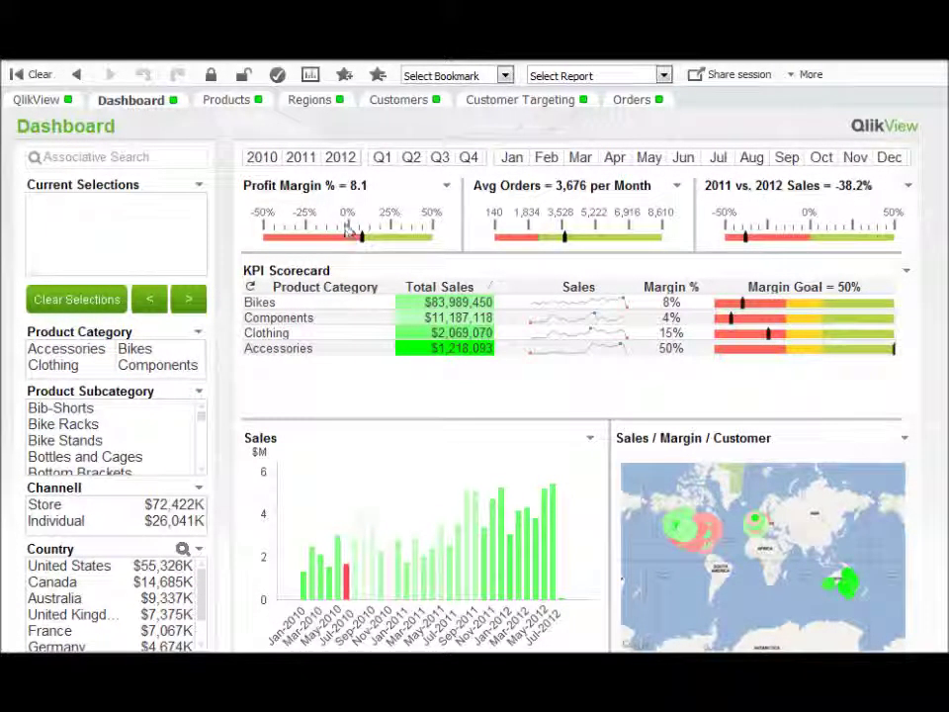
left_click(444, 79)
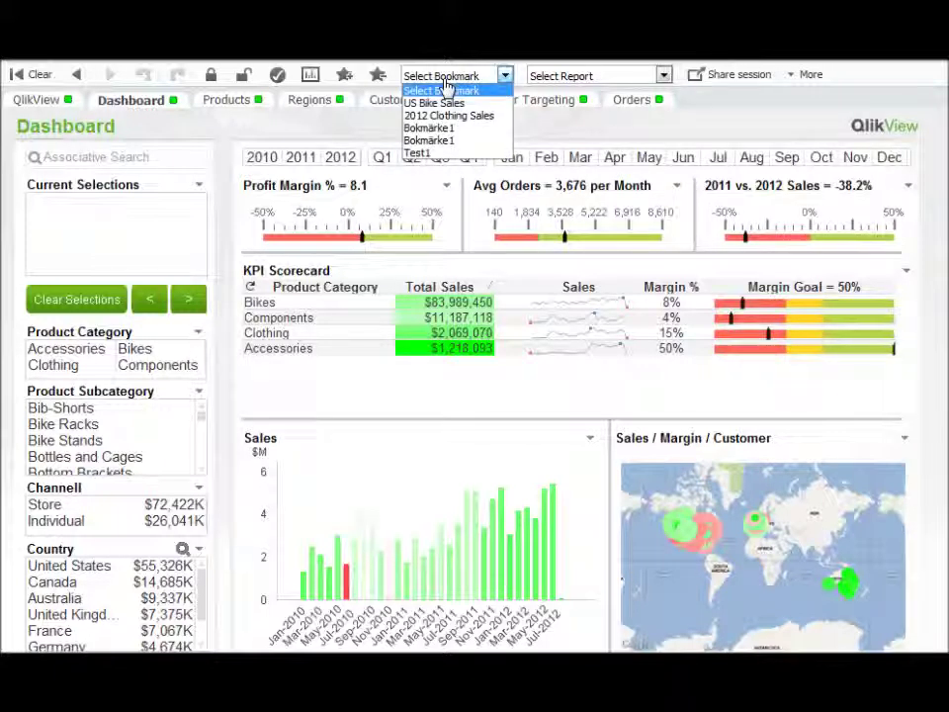
left_click(419, 152)
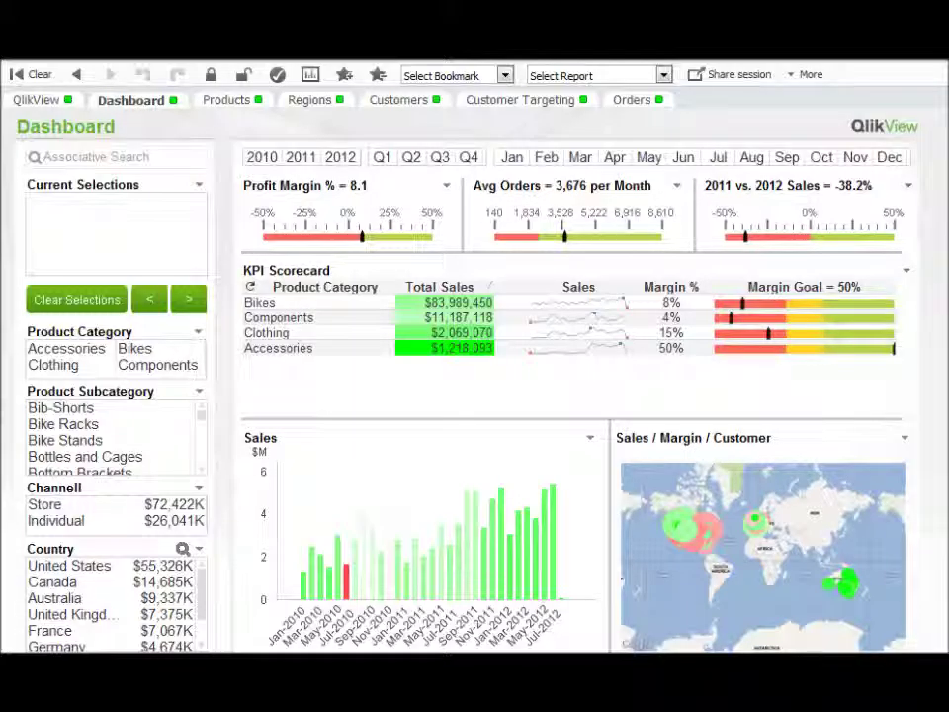
Step: Sort the KPI Scorecard by Total Sales, by Margin % and finally alphabetically by Product Category
double_click(422, 287)
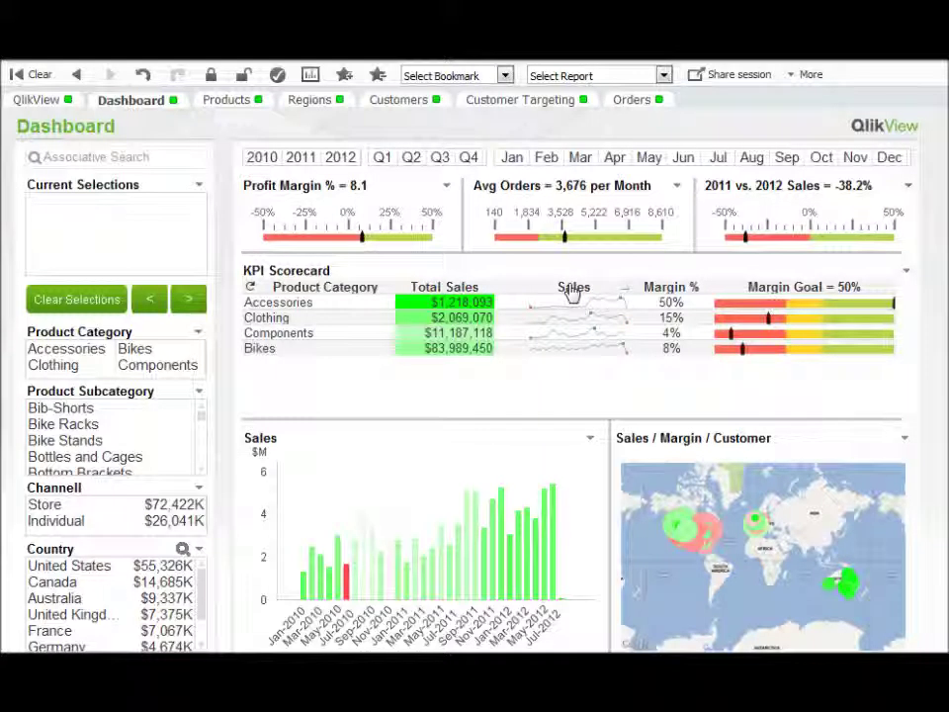
double_click(680, 293)
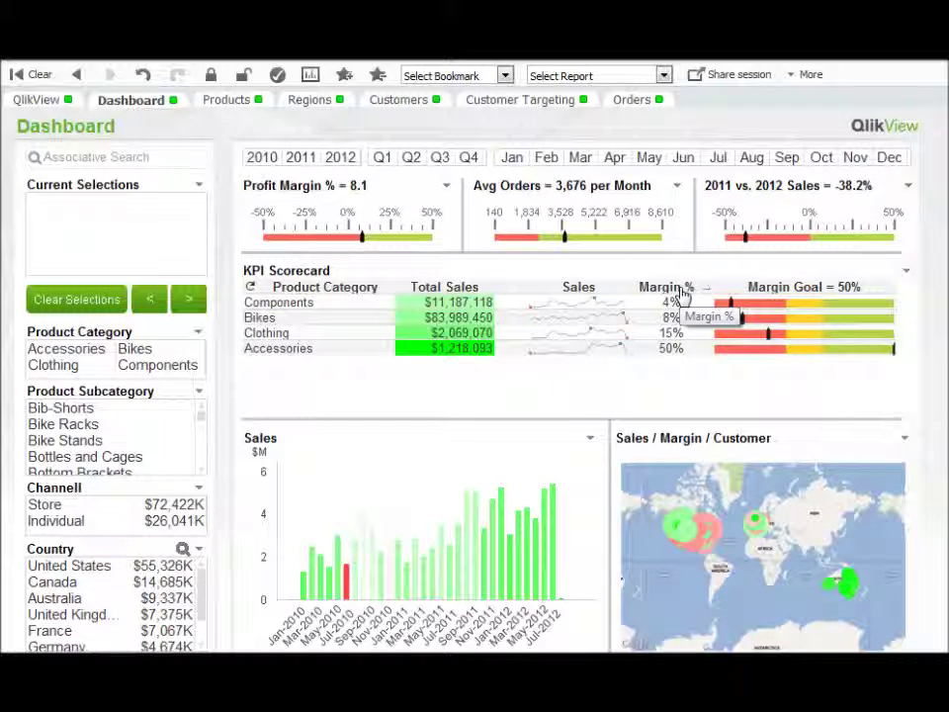
double_click(297, 288)
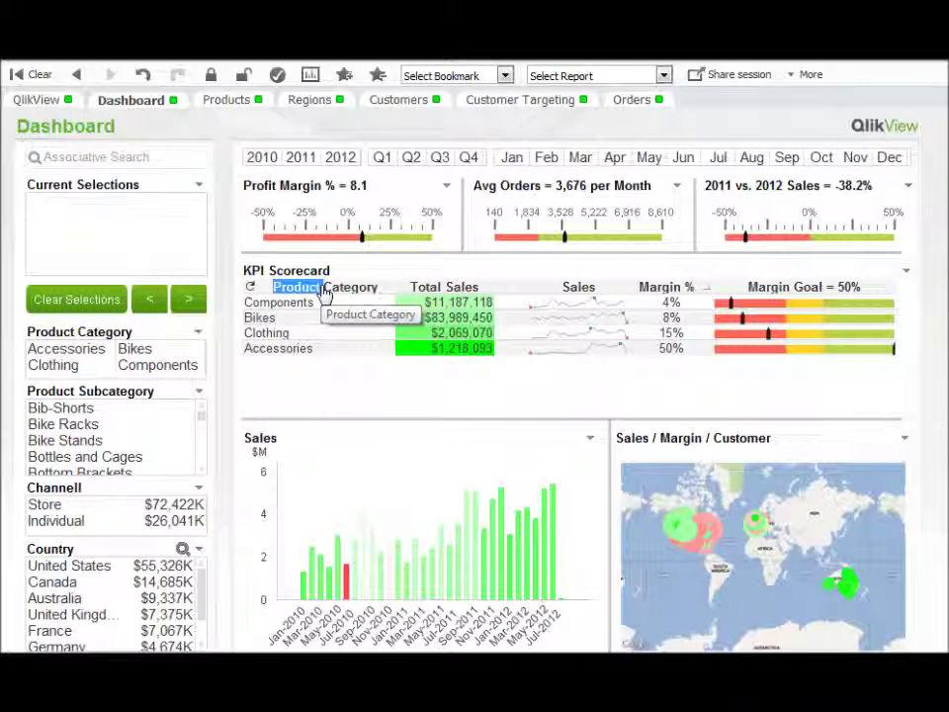
double_click(322, 288)
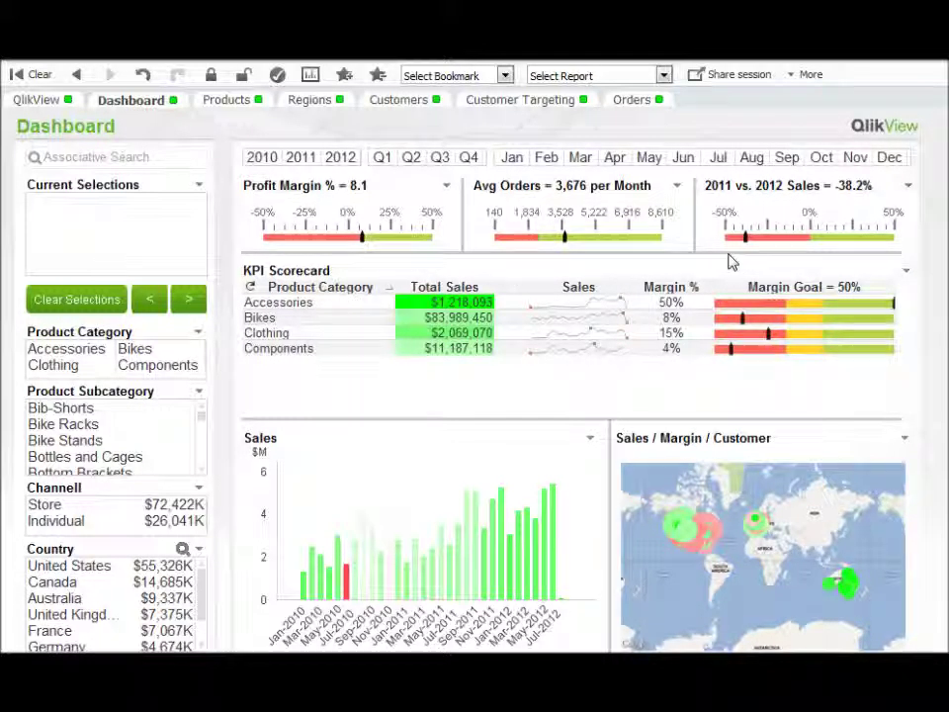
Step: Move the KPI Scorecard's Sales column first and Margin Goal directly after Product Category, and sort Product Category in descending order
mouse_move(776, 308)
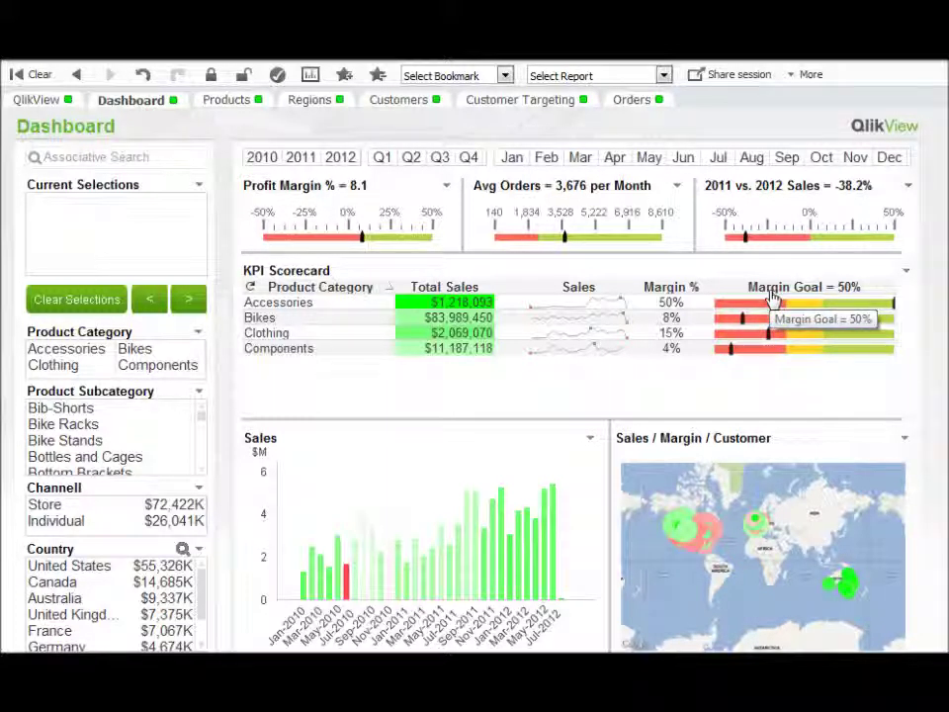
left_click_drag(774, 296, 548, 300)
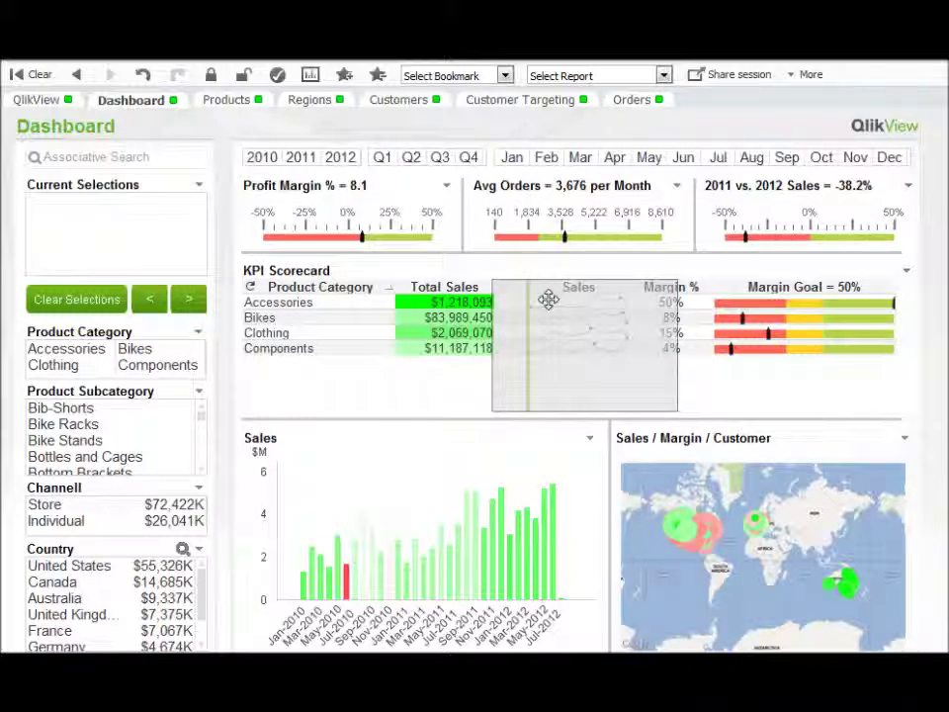
left_click_drag(547, 300, 401, 317)
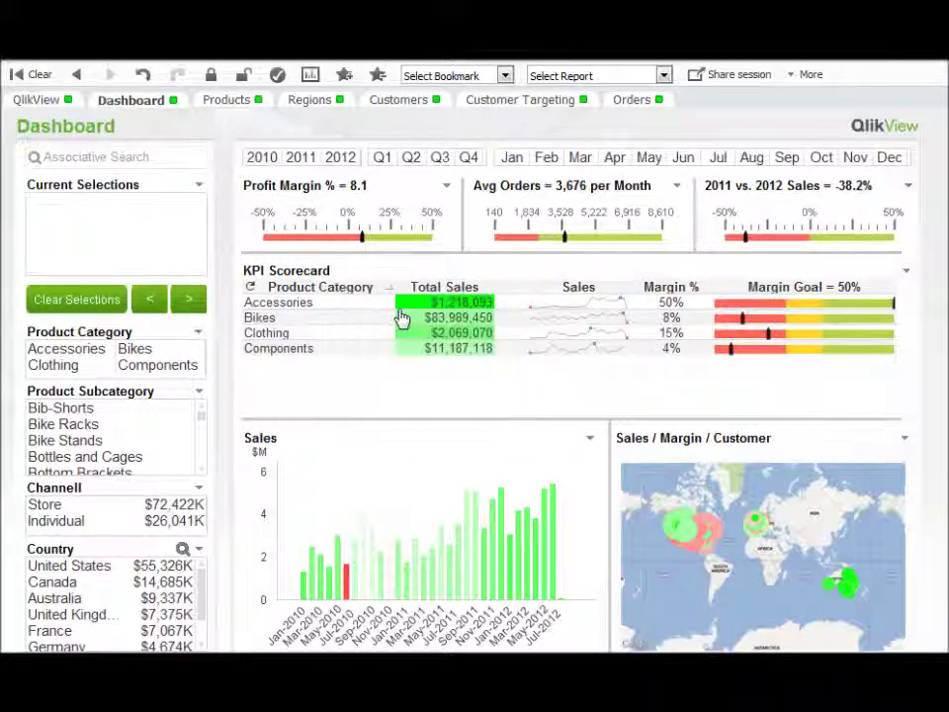
left_click_drag(578, 286, 257, 287)
left_click_drag(803, 286, 534, 286)
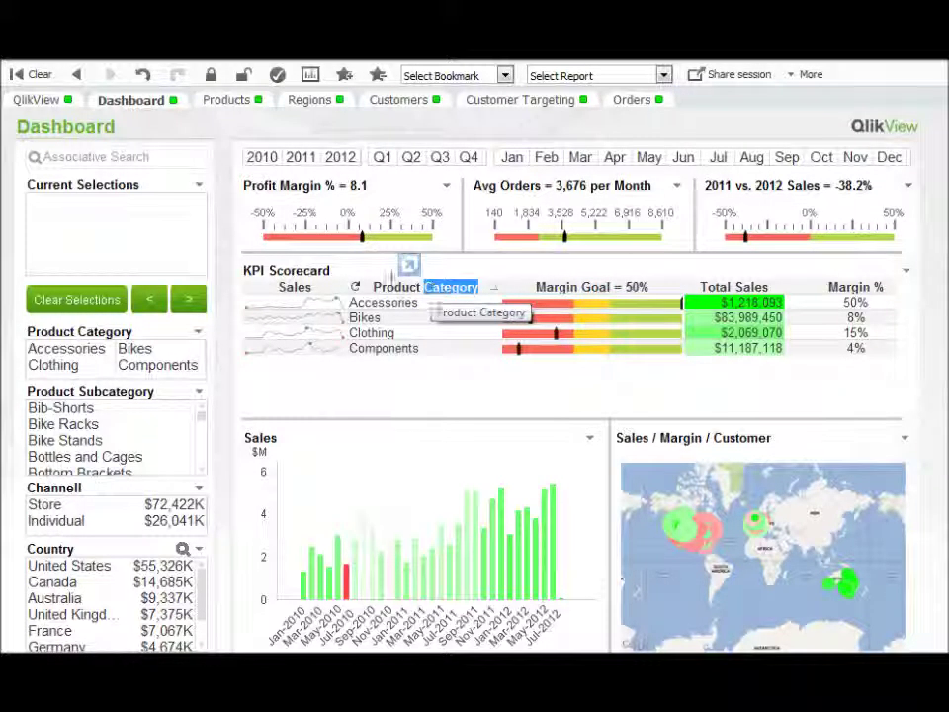
left_click(435, 286)
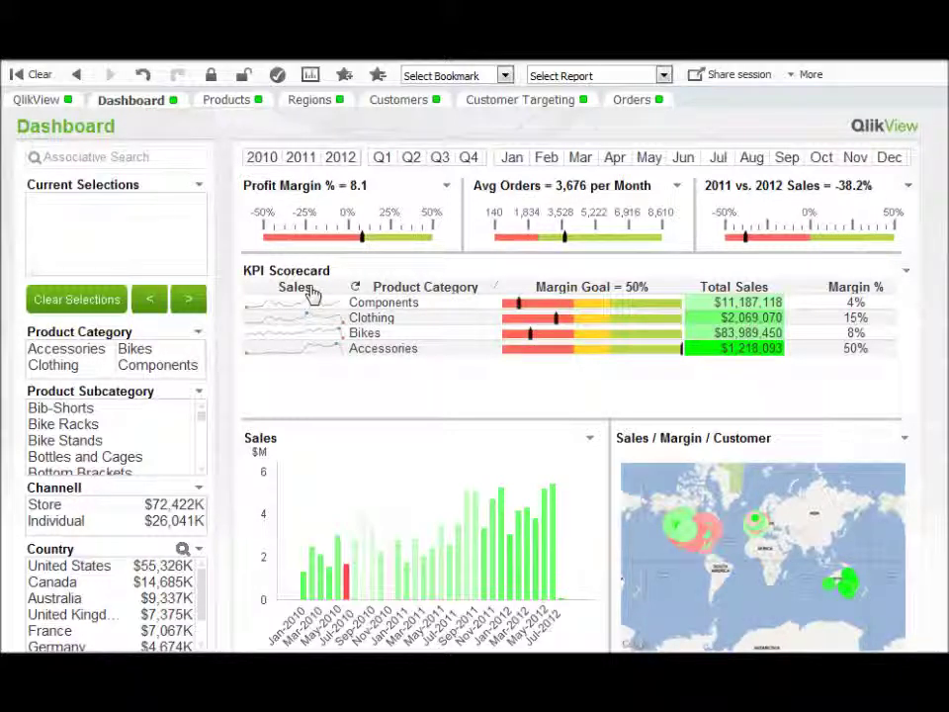
Step: In the Regions sheet's Regional Margin Scorecard, expand Alhambra to postal code level and collapse the United States
left_click(313, 105)
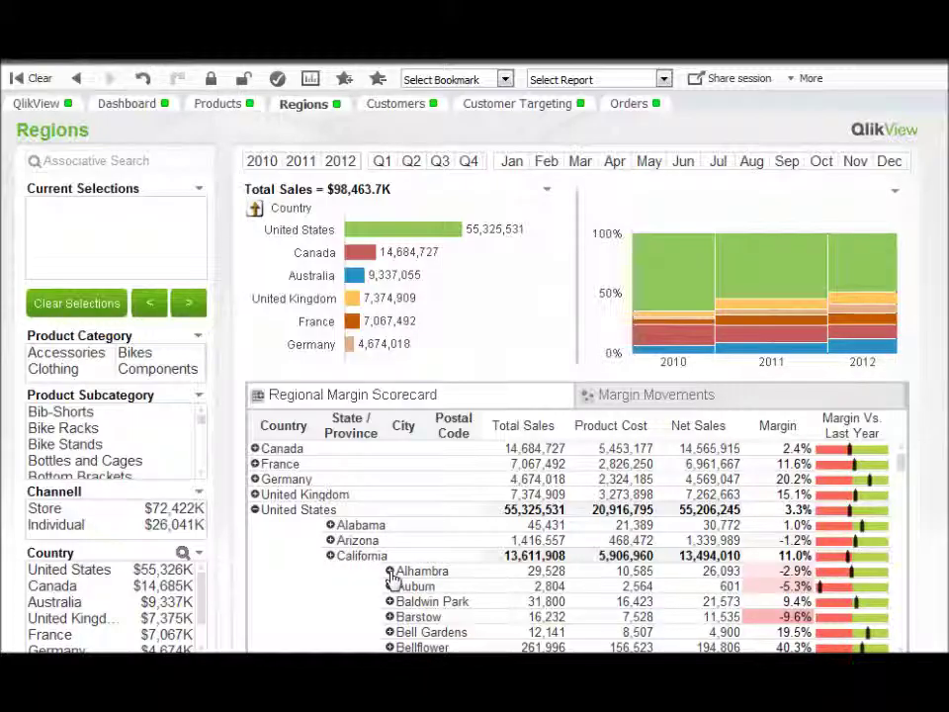
left_click(391, 571)
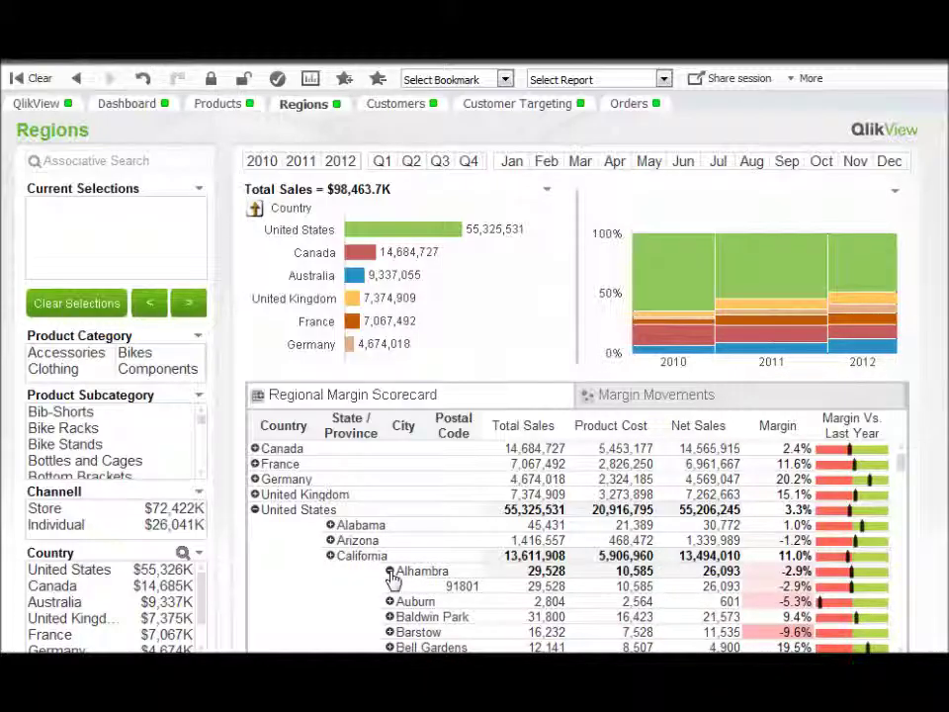
left_click(256, 511)
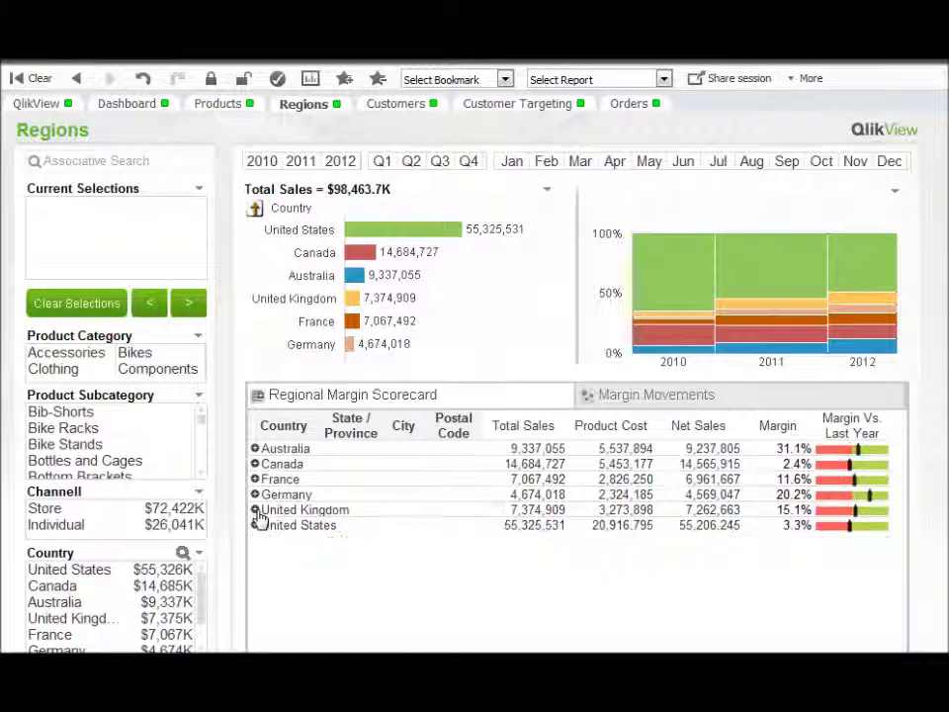
Step: Collapse the whole Regional Margin Scorecard to country level and expand all countries again
right_click(290, 427)
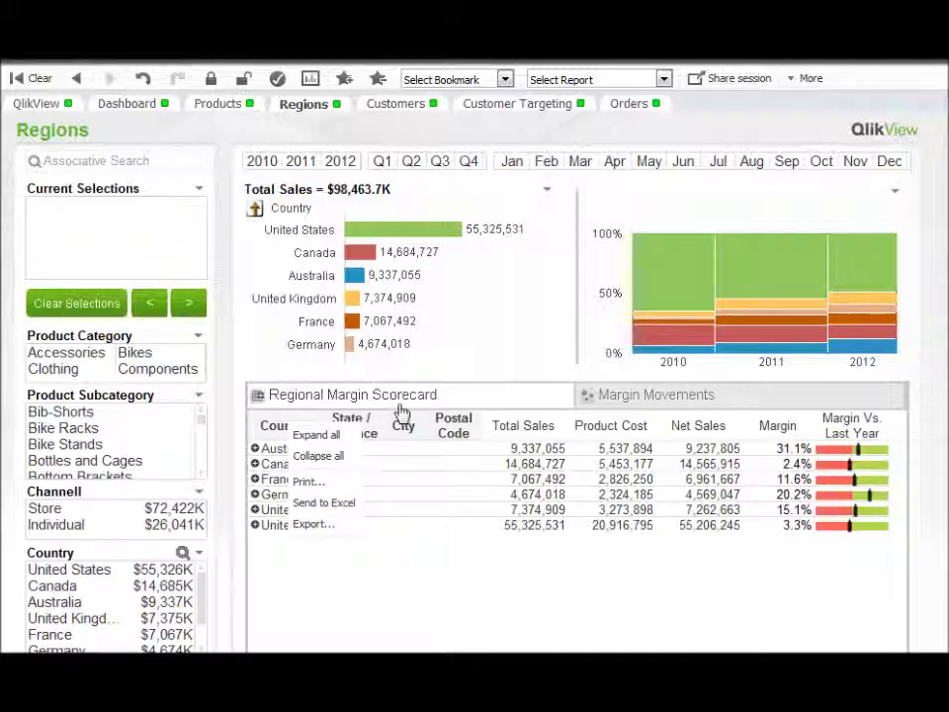
left_click(318, 459)
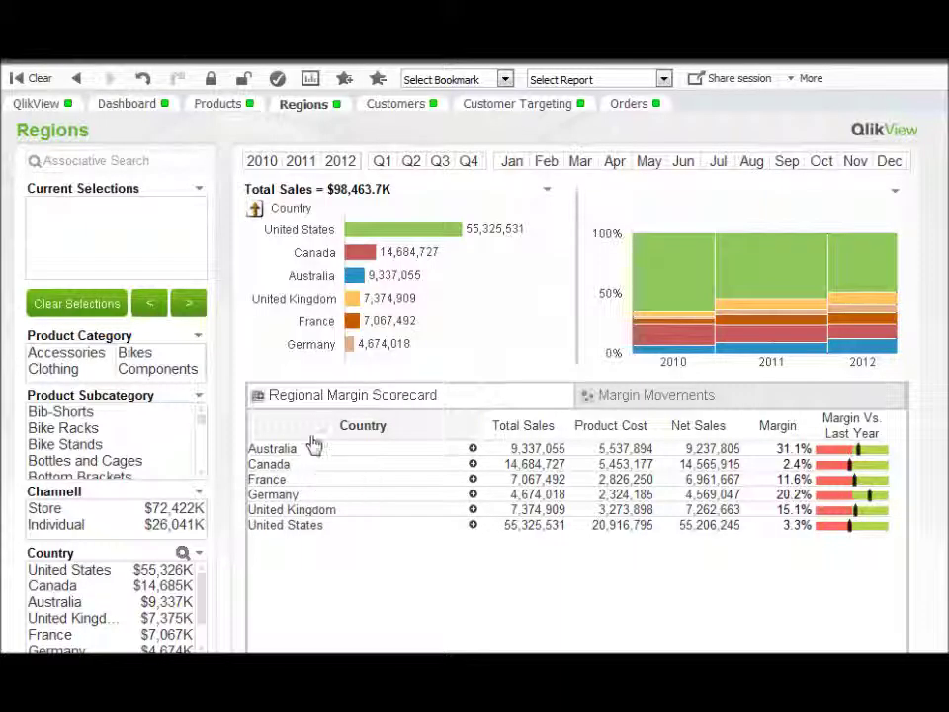
right_click(311, 442)
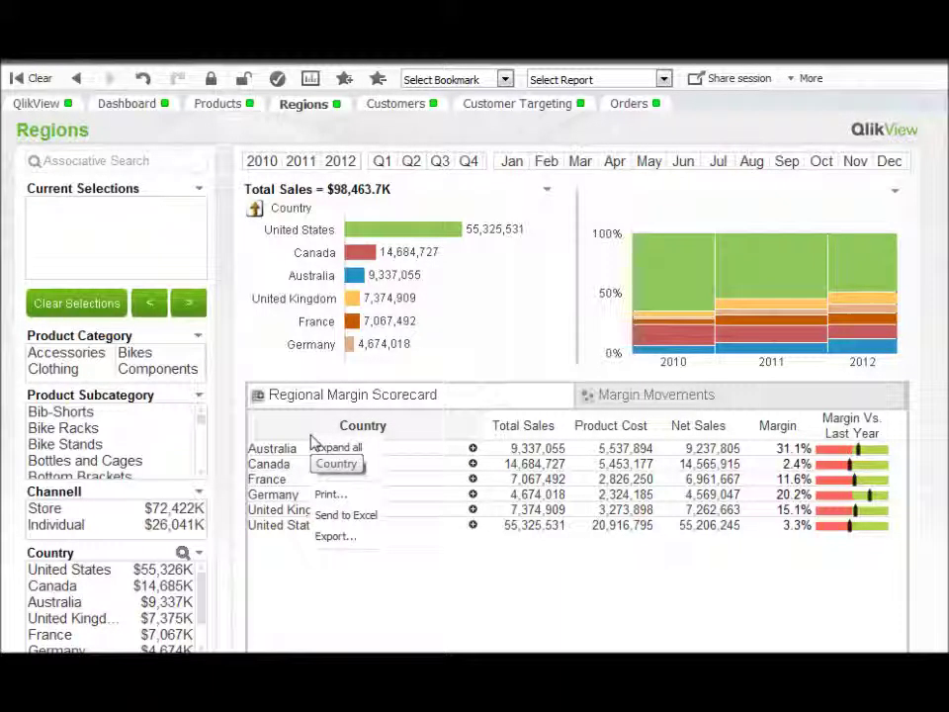
left_click(327, 449)
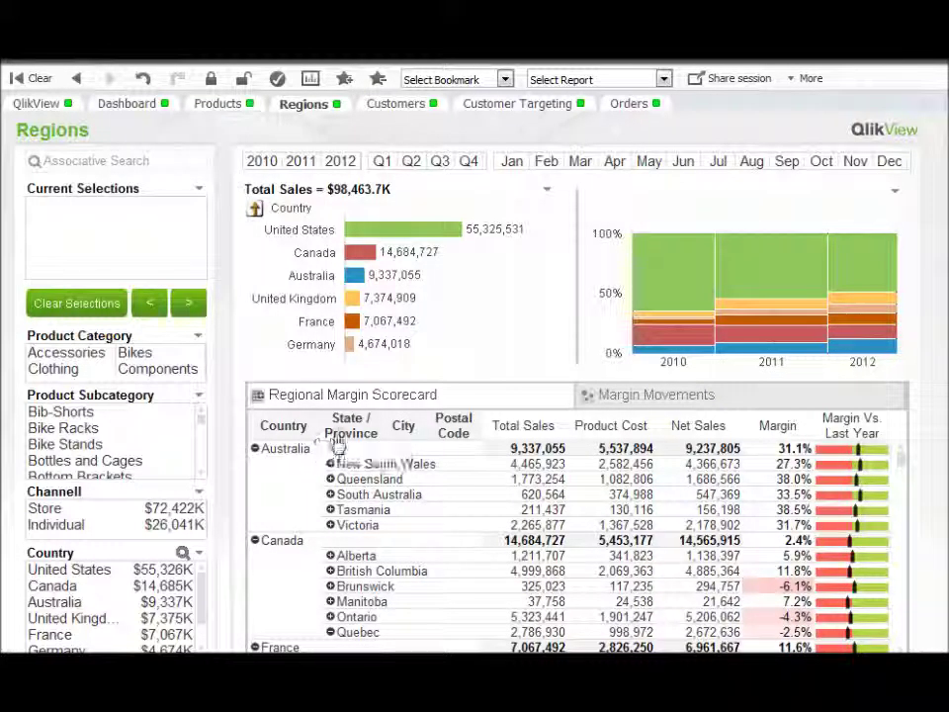
Step: Expand all State / Province rows and all City rows of the Regional Margin Scorecard down to postal code level
right_click(337, 443)
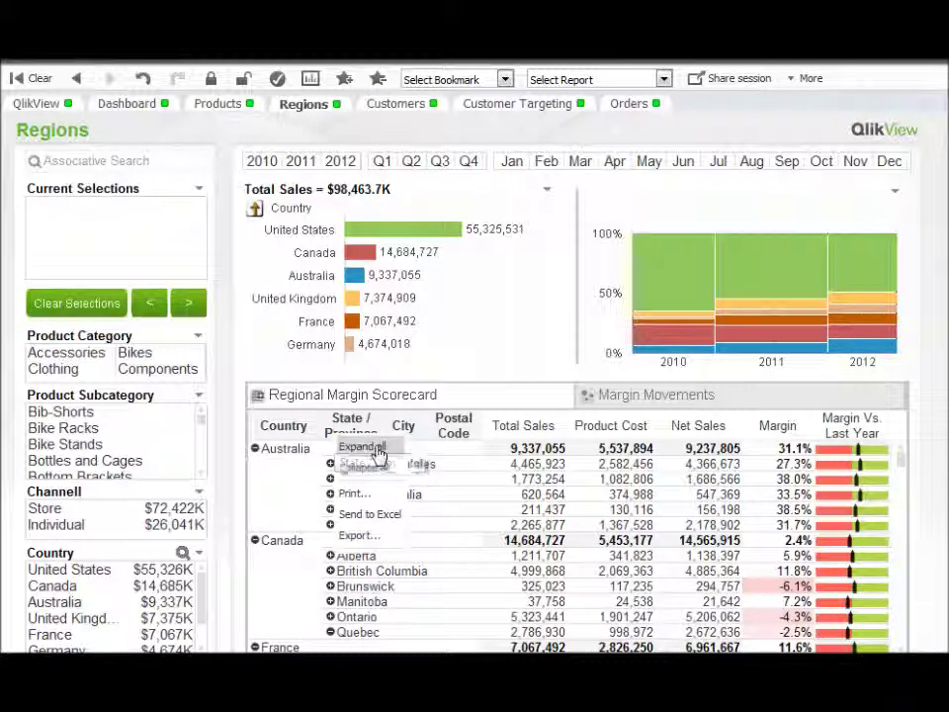
left_click(371, 447)
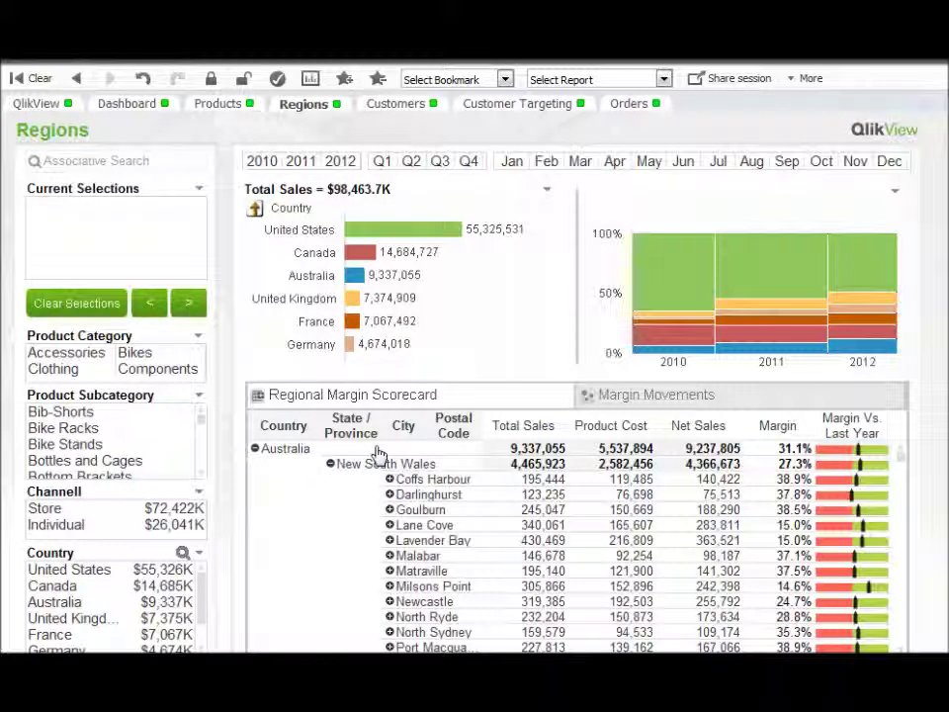
right_click(397, 433)
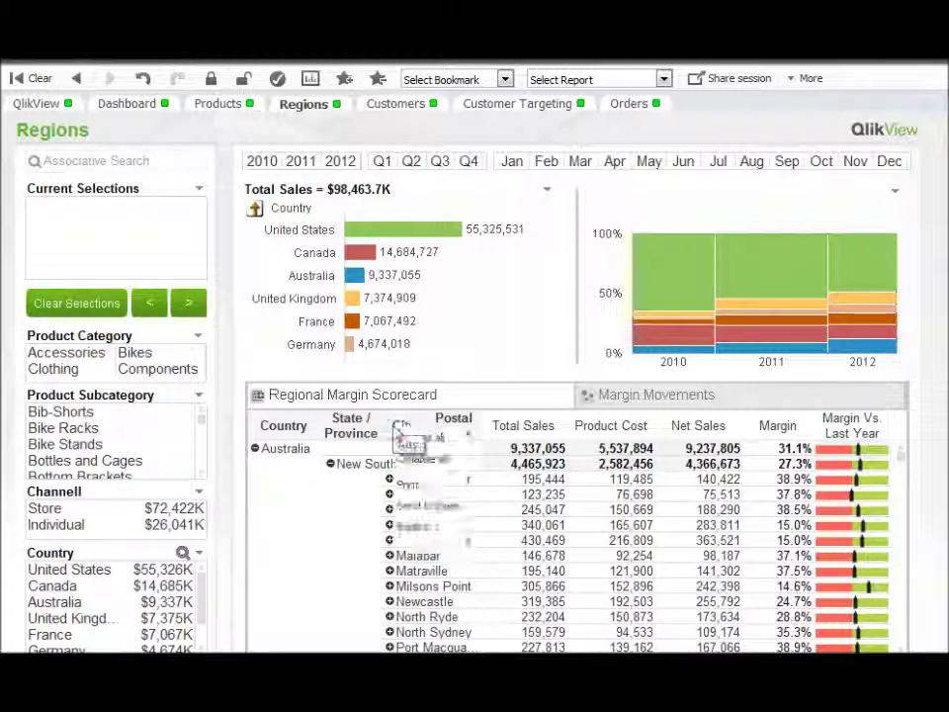
left_click(415, 440)
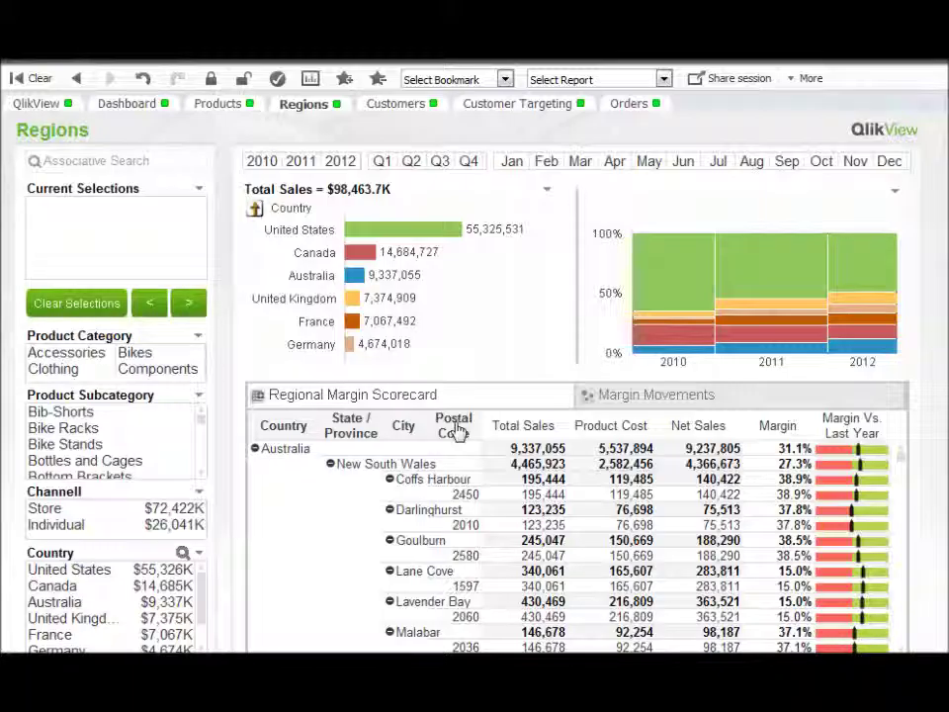
Step: Pivot the Regional Margin Scorecard's Postal Code dimension horizontally above the expression columns and look across the postal codes
left_click_drag(457, 431, 430, 430)
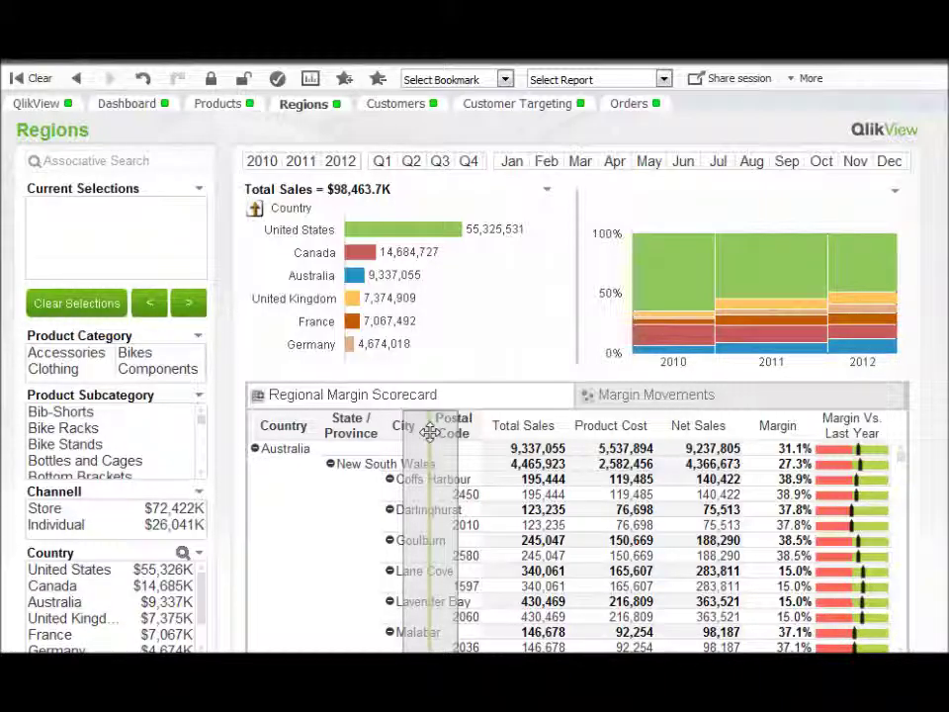
left_click_drag(430, 431, 459, 430)
left_click_drag(489, 427, 538, 417)
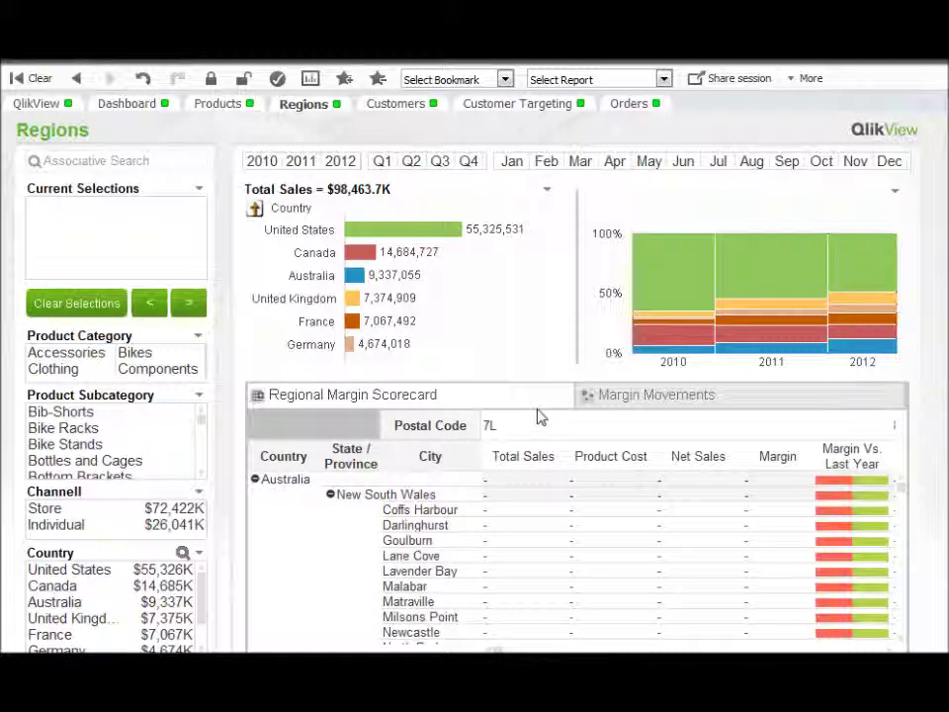
left_click(886, 650)
left_click_drag(887, 649, 886, 649)
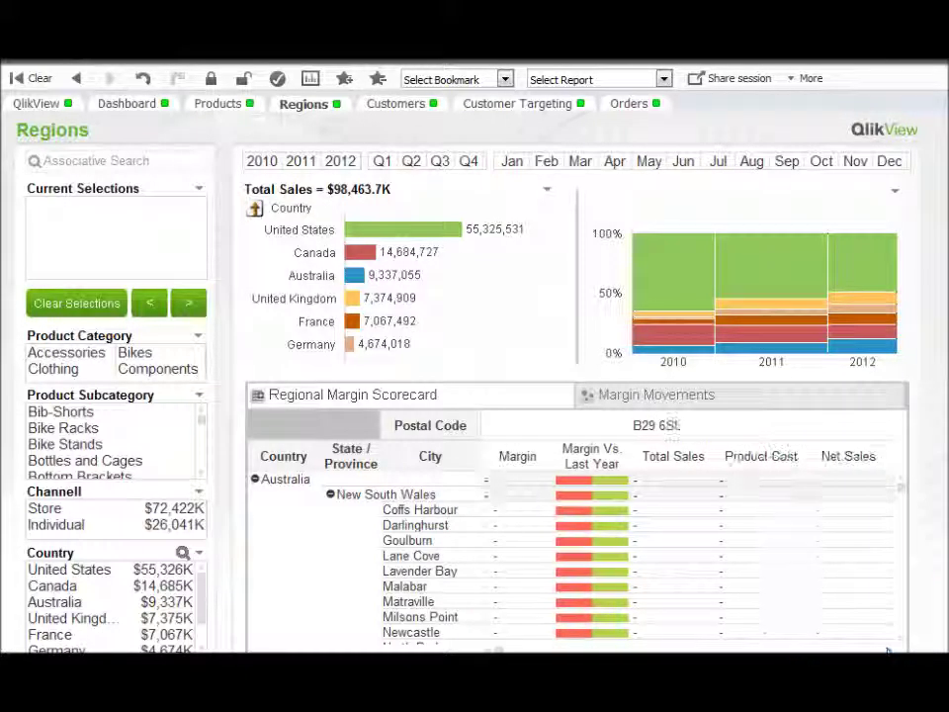
Step: Return Postal Code to the row dimensions directly after City, and try to pivot City horizontally above the expression columns
left_click_drag(453, 440, 478, 458)
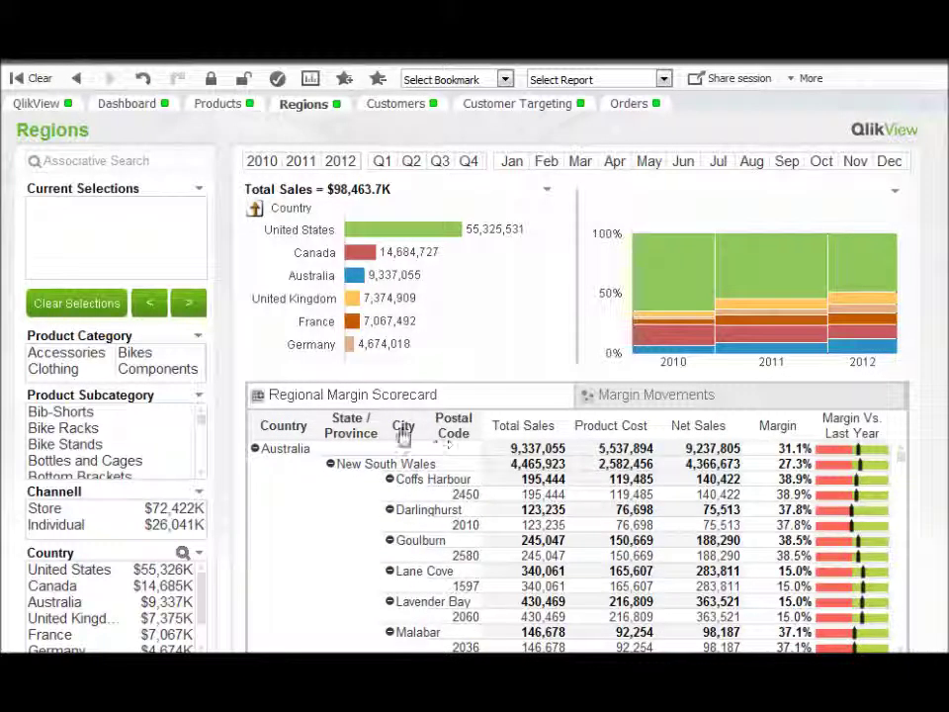
left_click_drag(402, 435, 652, 417)
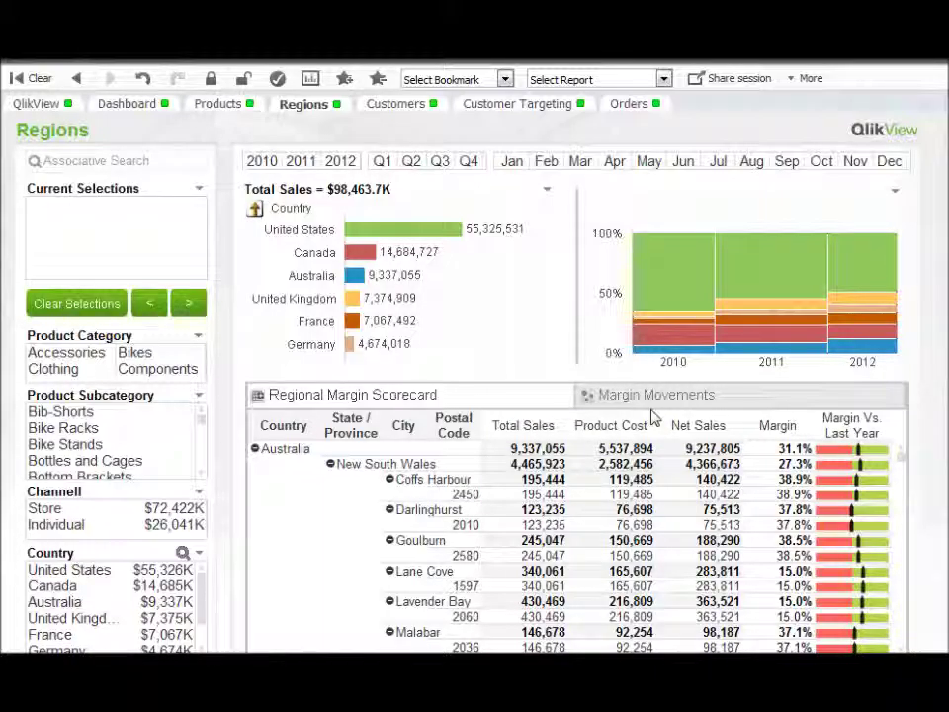